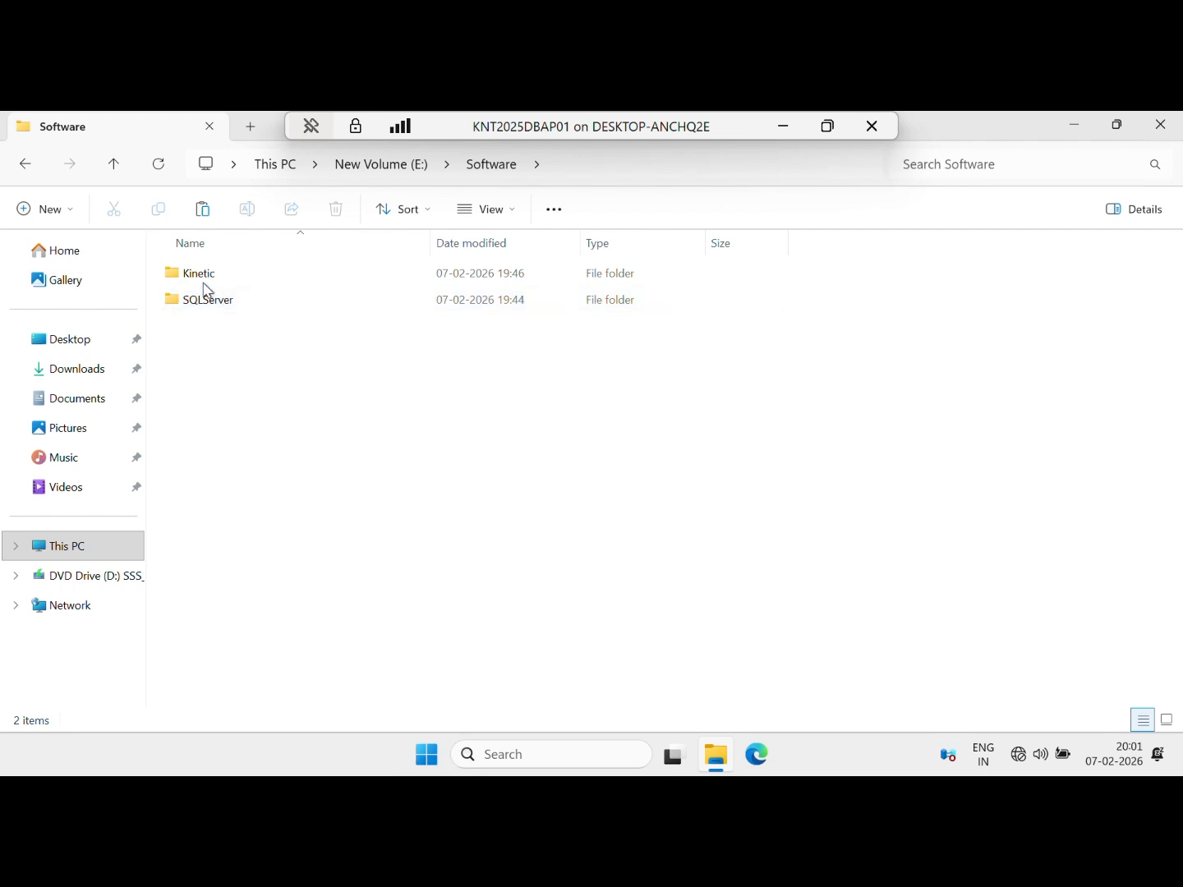
Mount the SQLServer2022-x64-ENU-Dev disc image from the SQLServer folder.
double_click(198, 302)
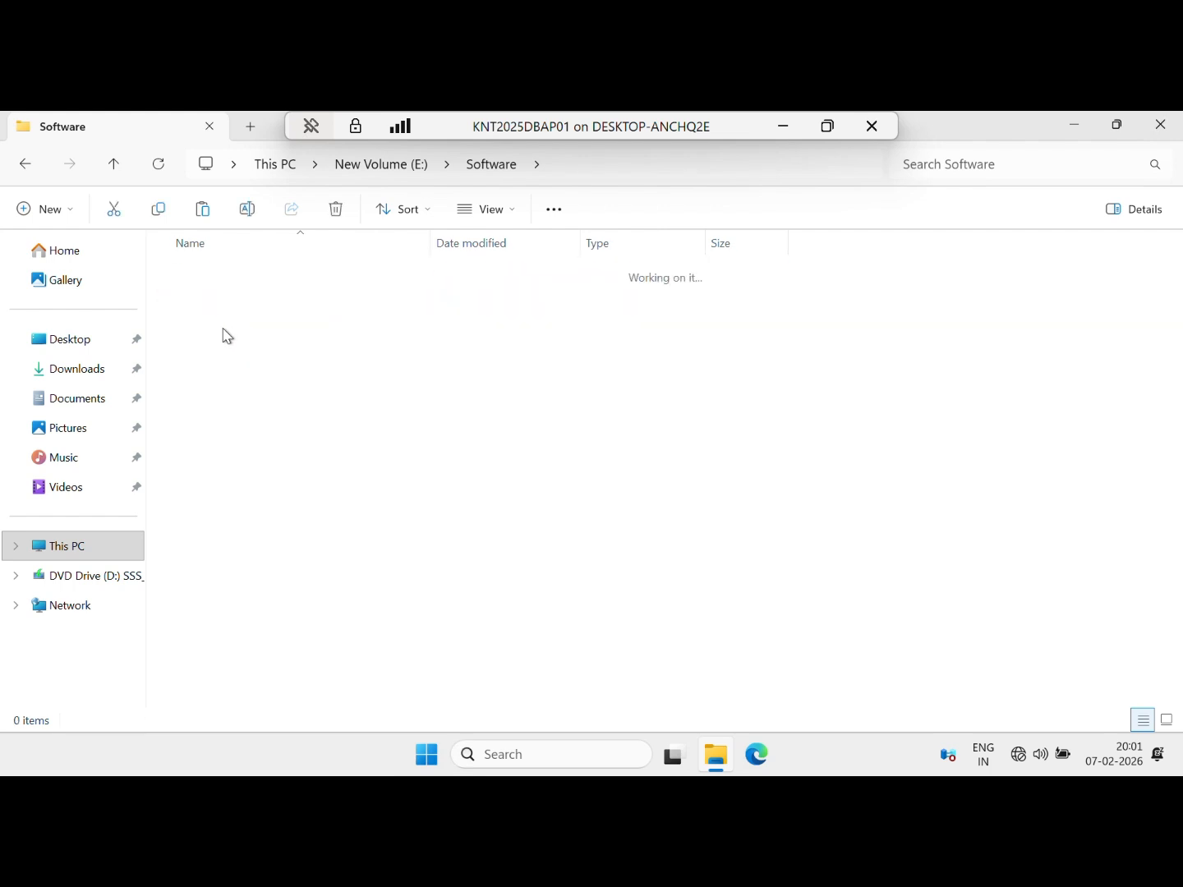
click(251, 283)
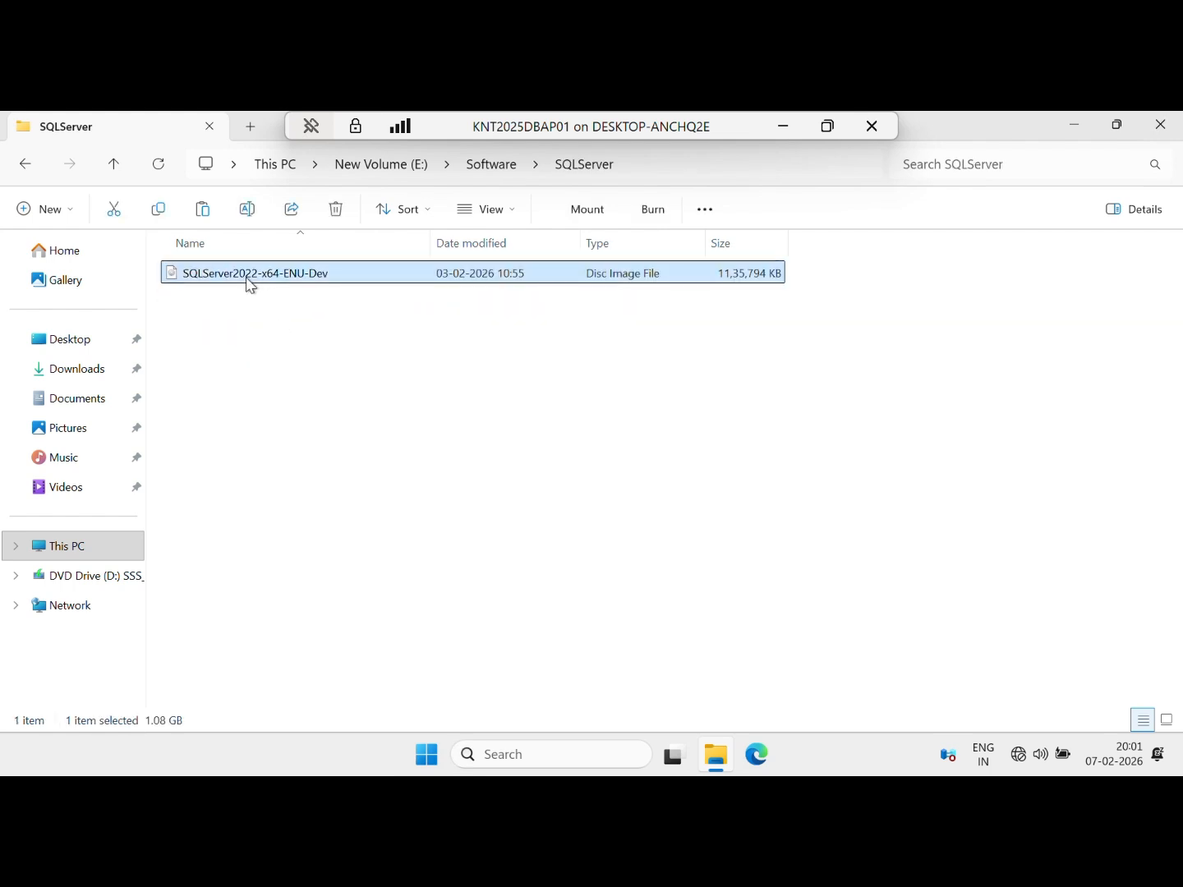
right_click(251, 284)
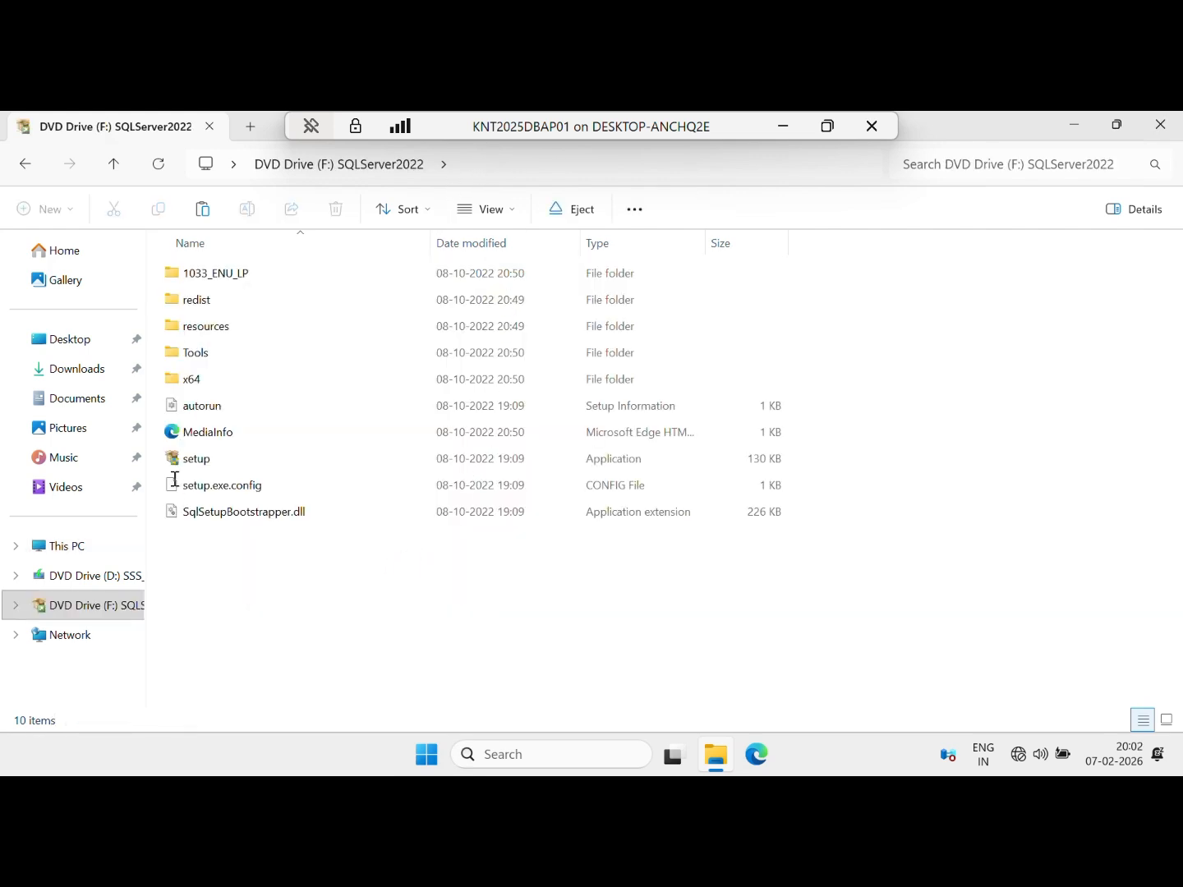
Run the setup application on the mounted SQLServer2022 drive as administrator.
right_click(191, 461)
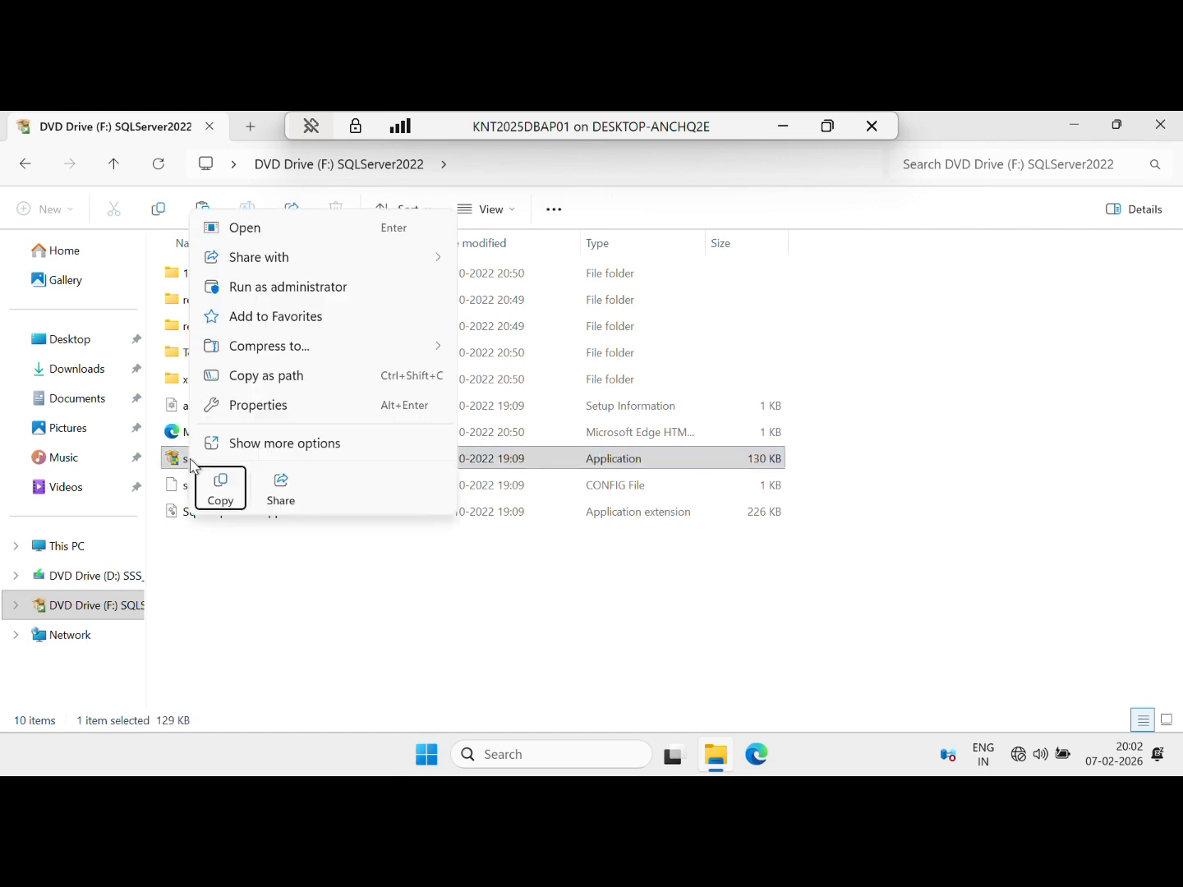
click(265, 289)
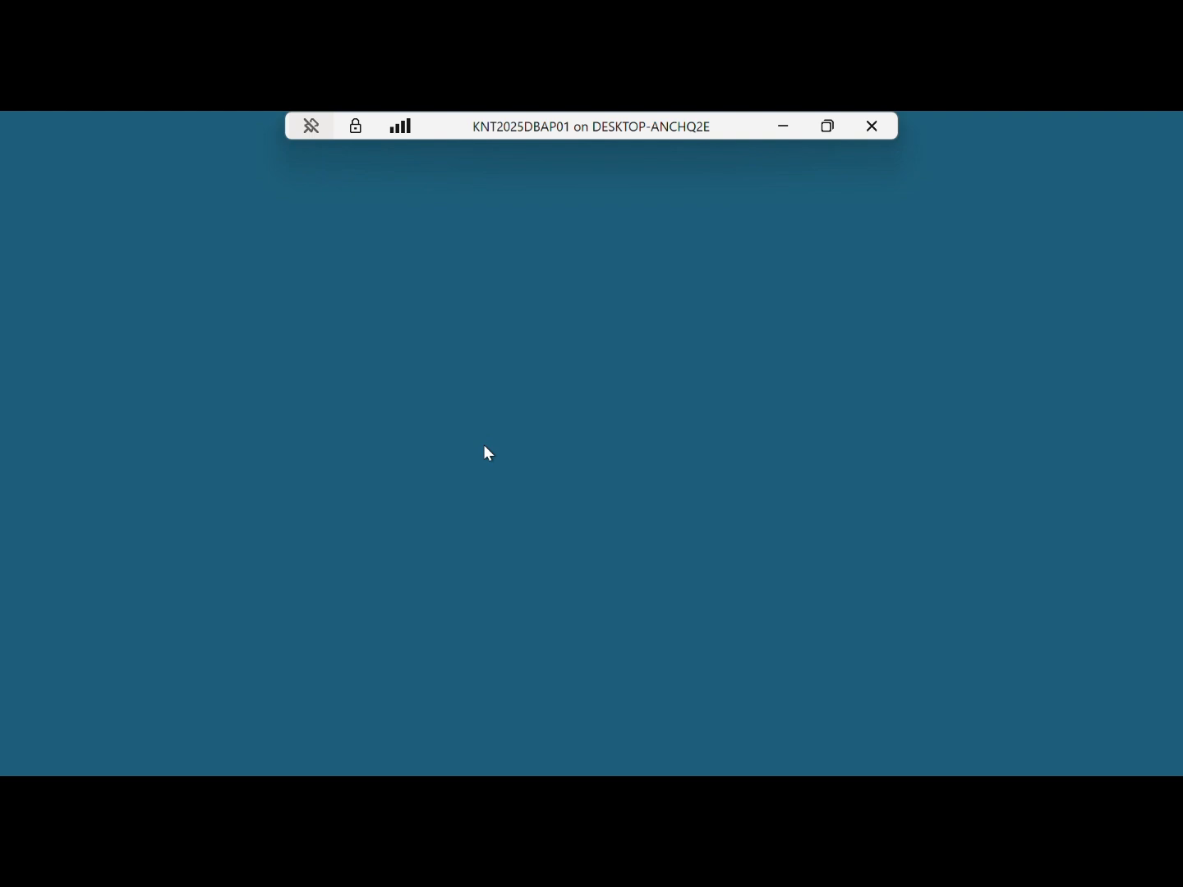
click(501, 587)
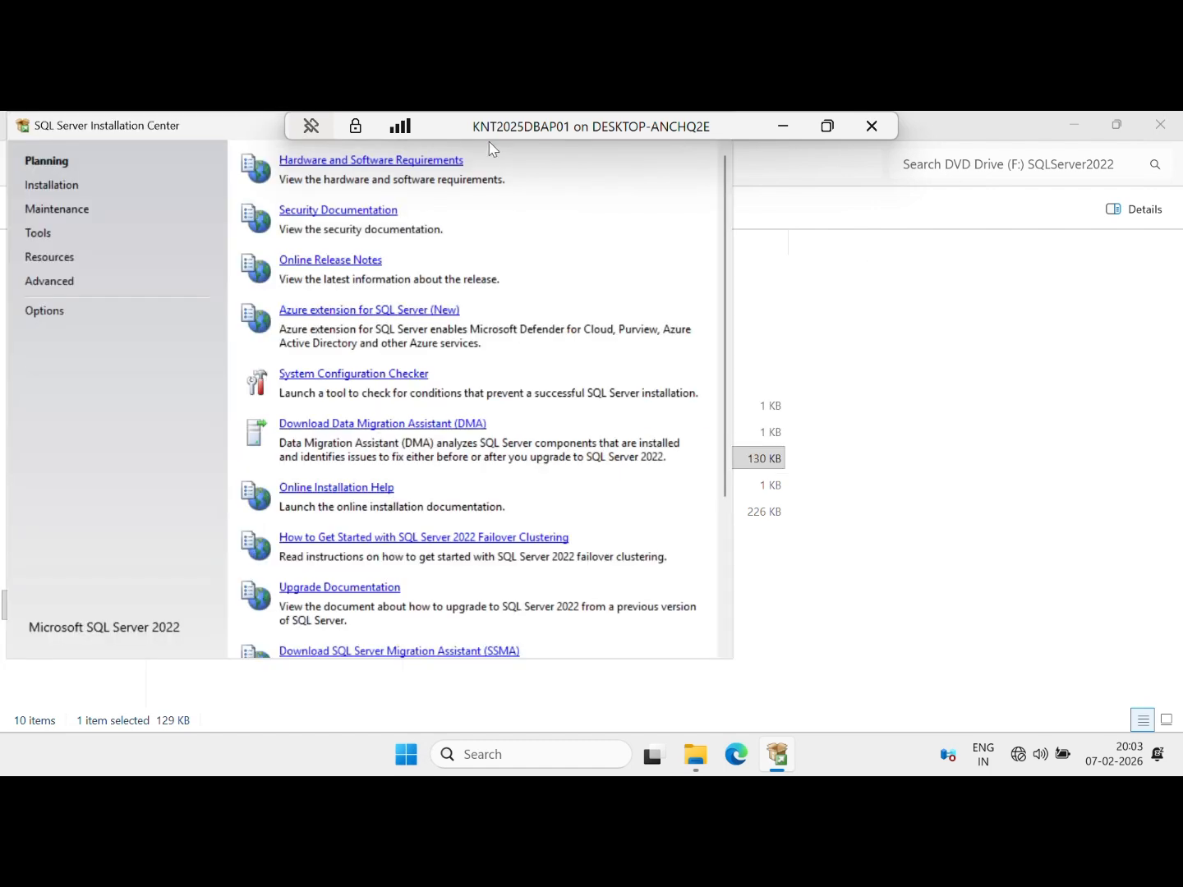
Start a new SQL Server standalone installation from the SQL Server Installation Center.
click(64, 188)
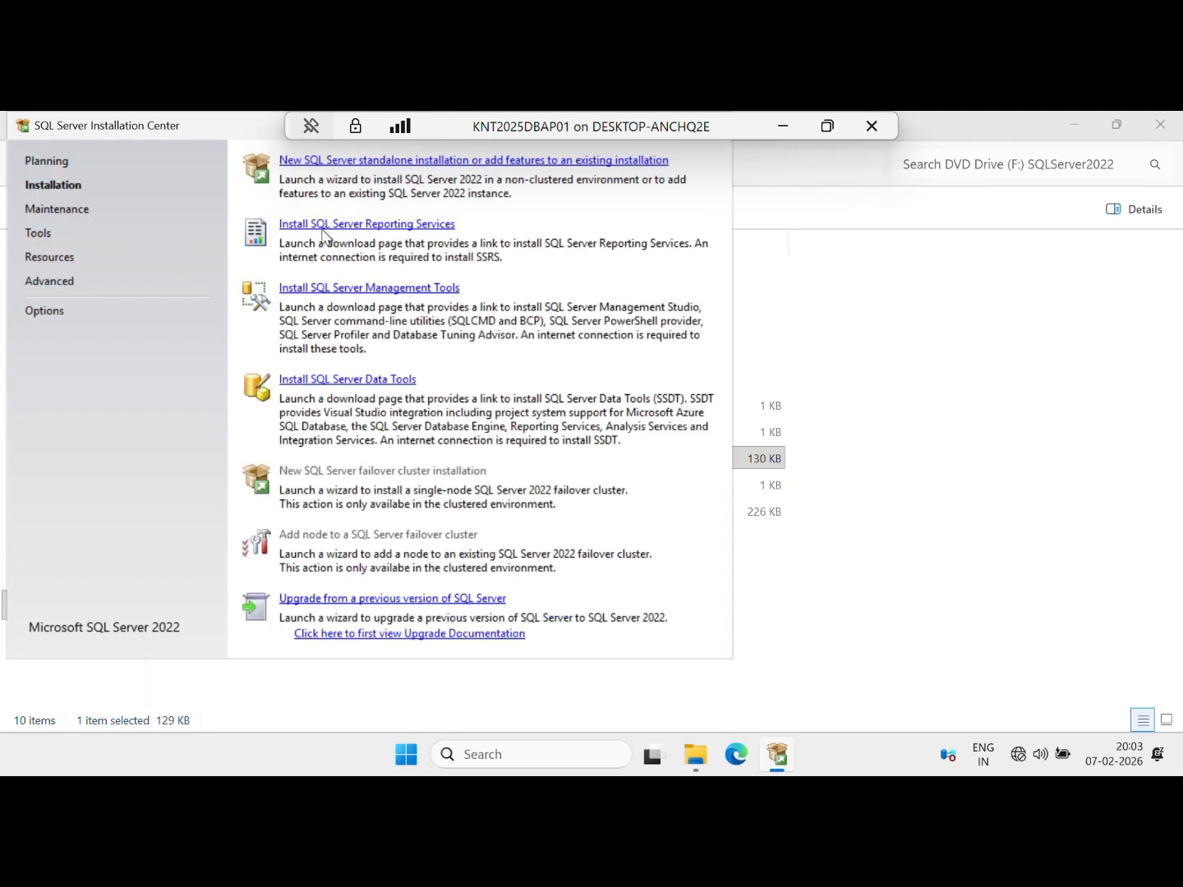
click(338, 161)
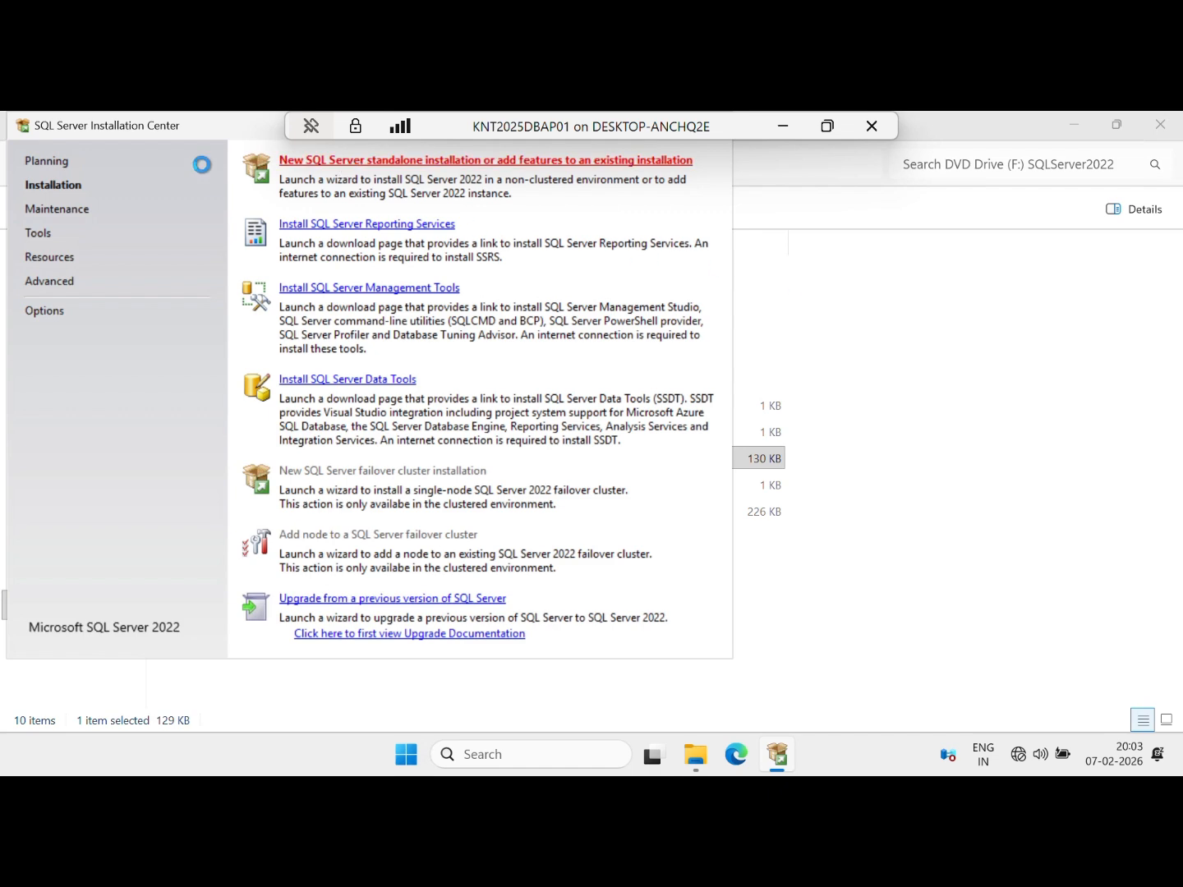
drag(214, 127, 380, 225)
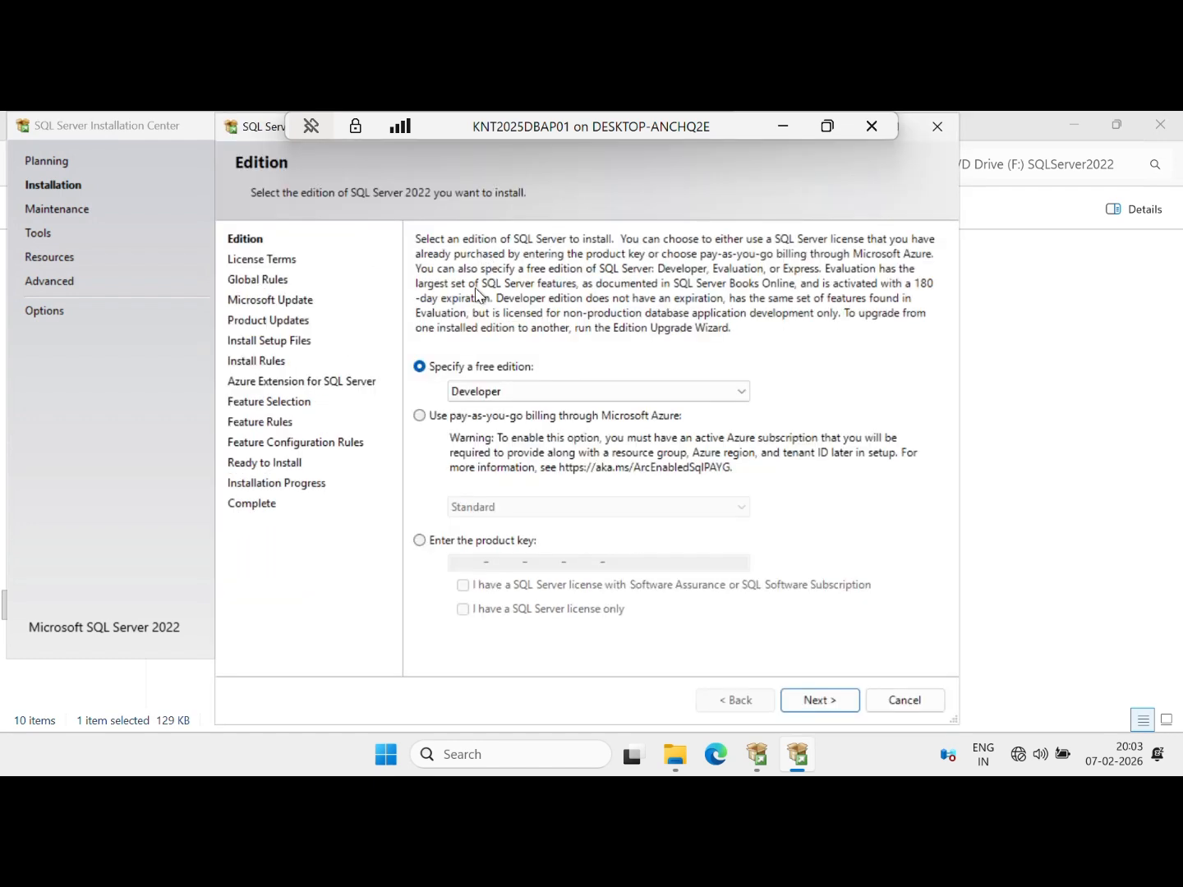
Choose the free Developer edition and continue to the license terms.
click(513, 389)
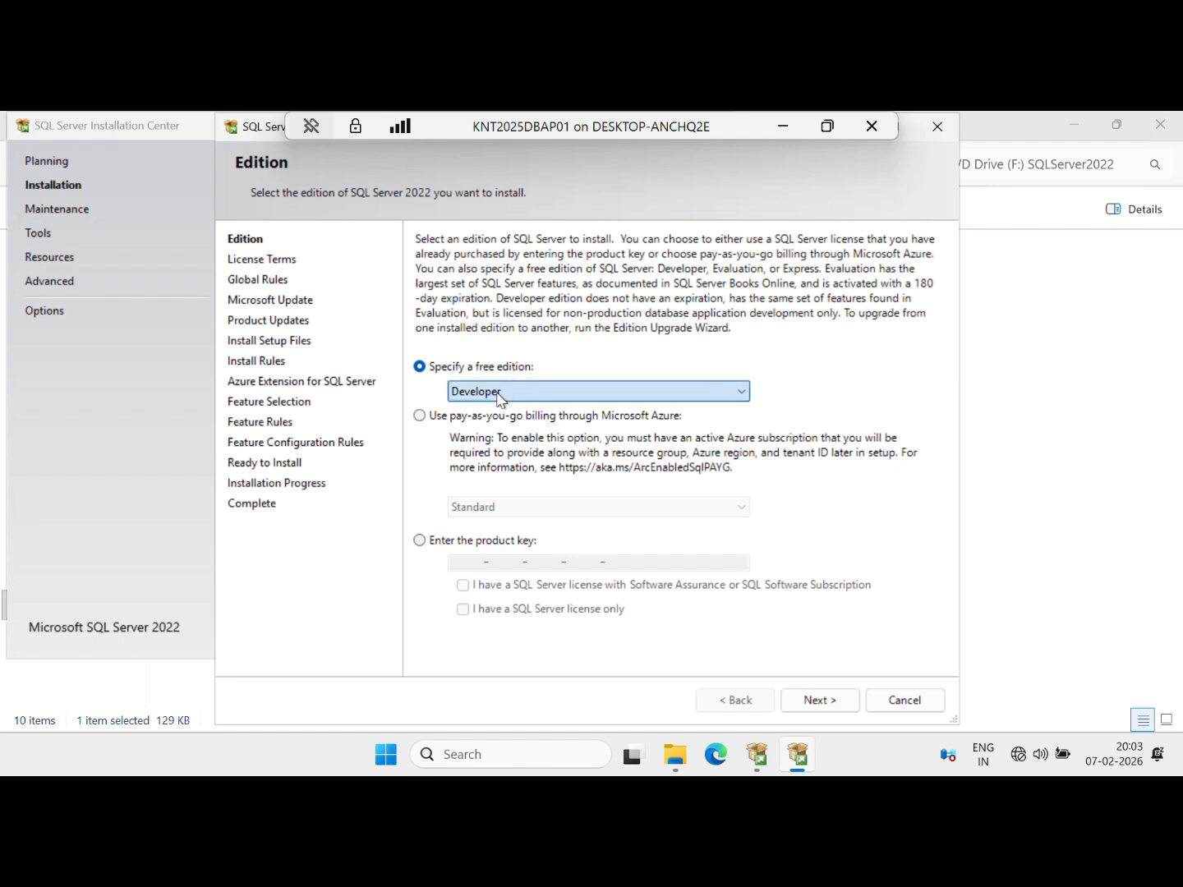
click(465, 421)
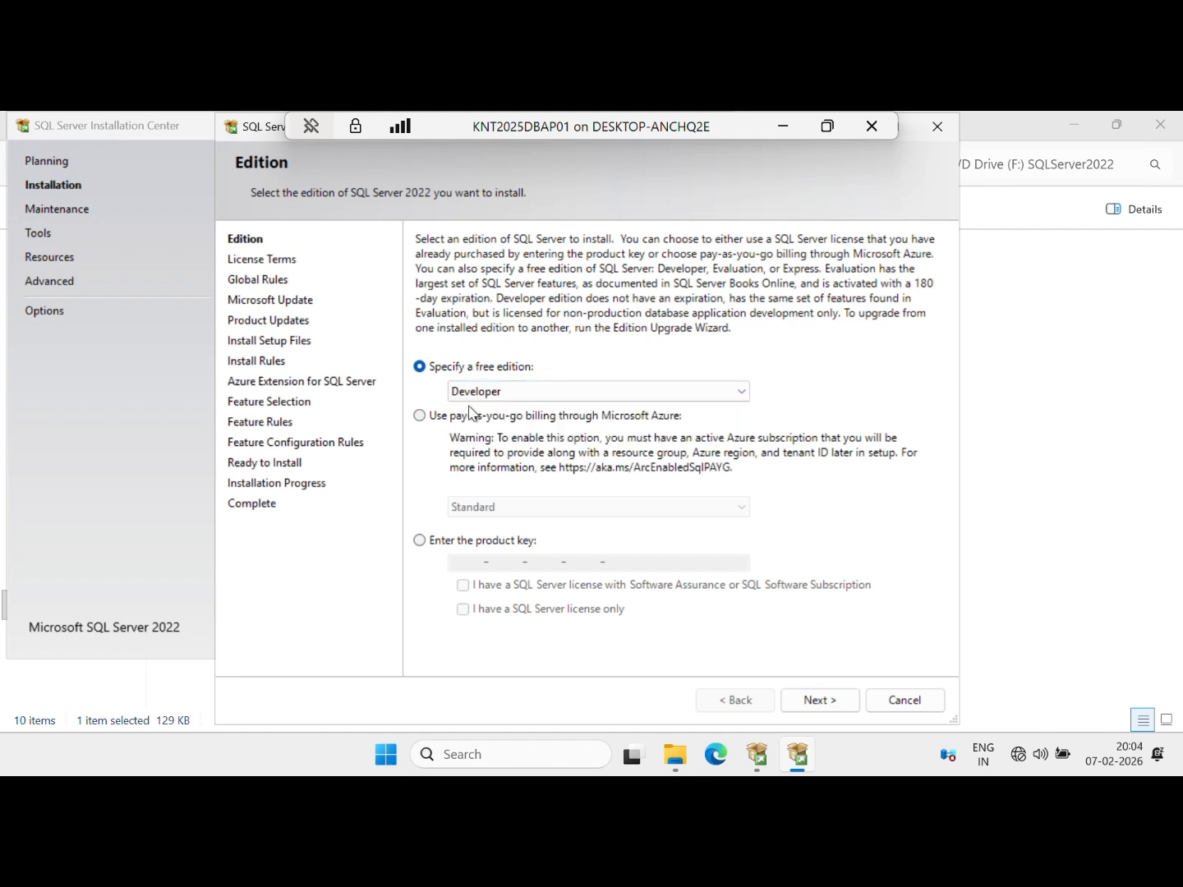
click(825, 699)
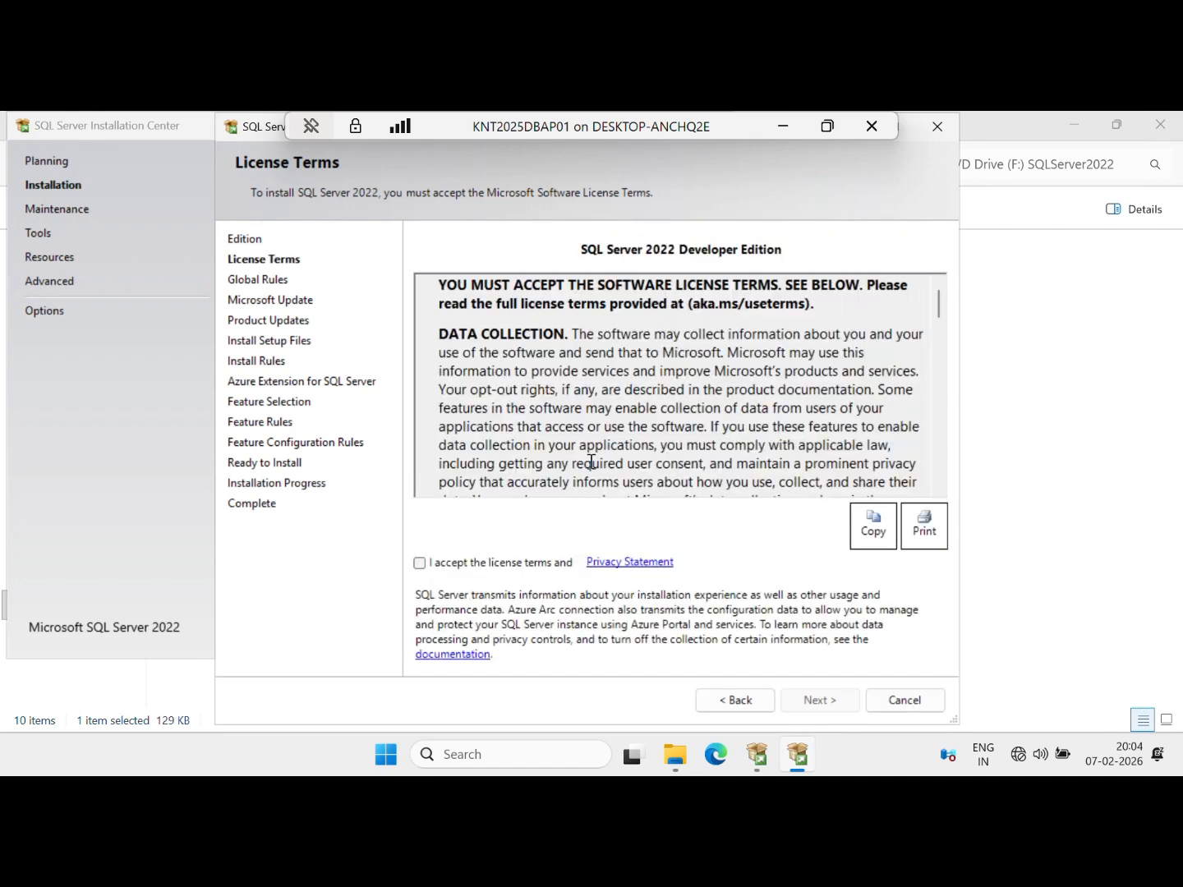
Accept the SQL Server license terms and continue the setup.
click(419, 562)
scroll(722, 361, down, 15)
scroll(743, 360, down, 5)
click(819, 699)
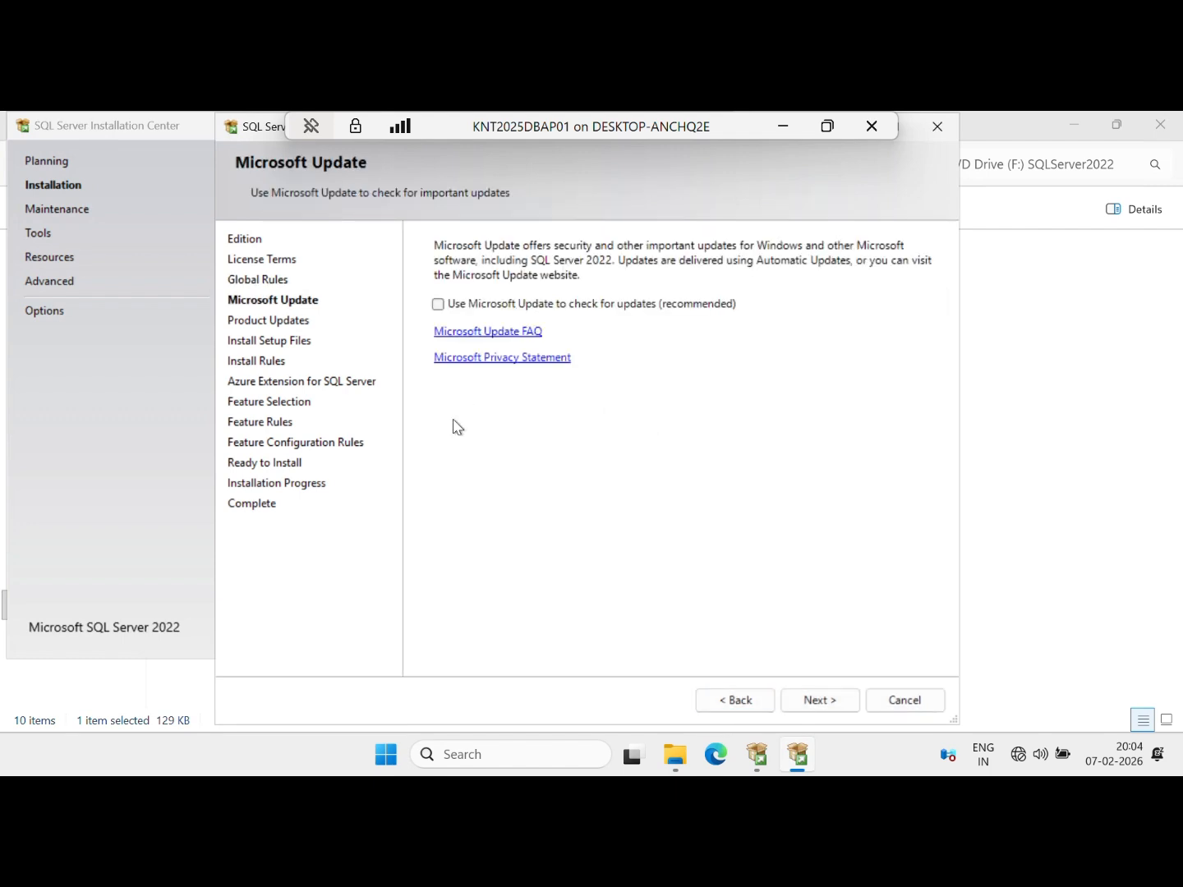
Enable checking for updates with Microsoft Update and continue past the product updates page.
click(438, 303)
click(813, 700)
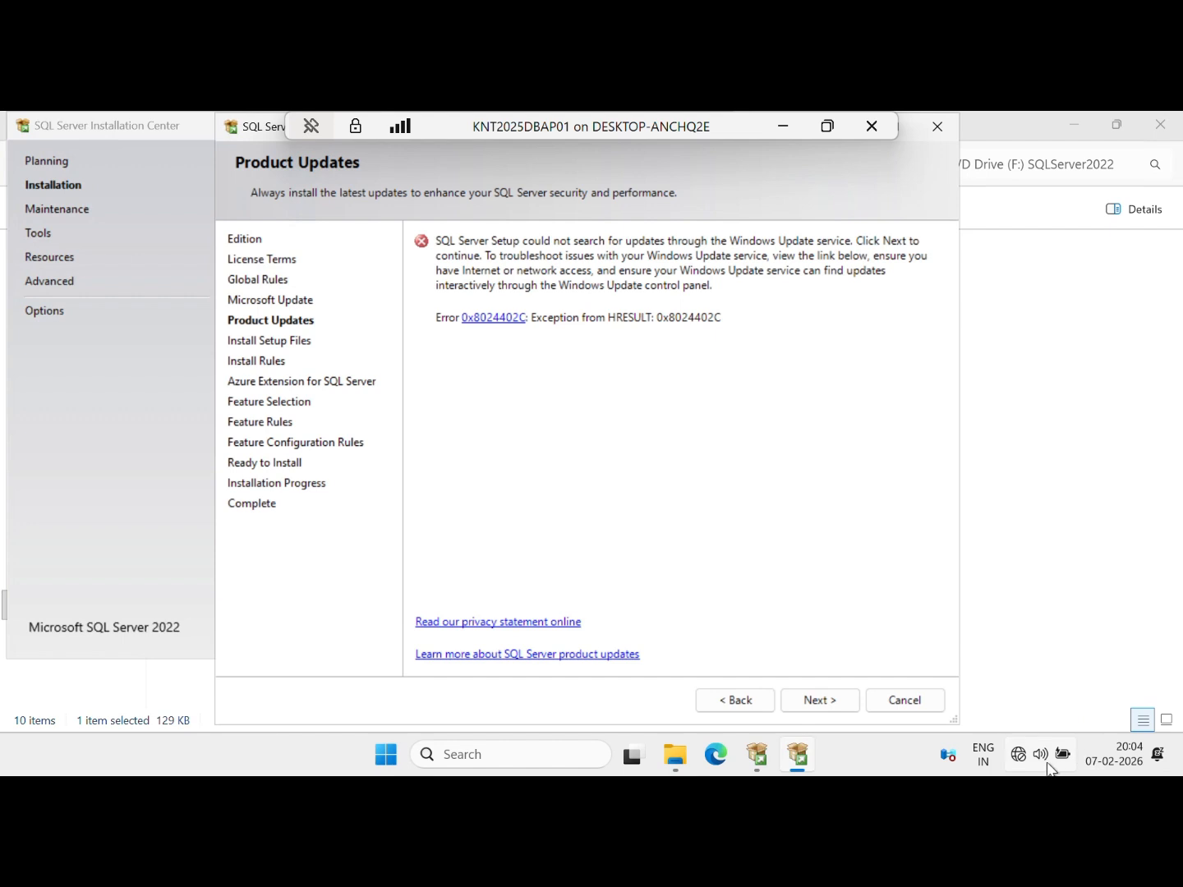
click(817, 700)
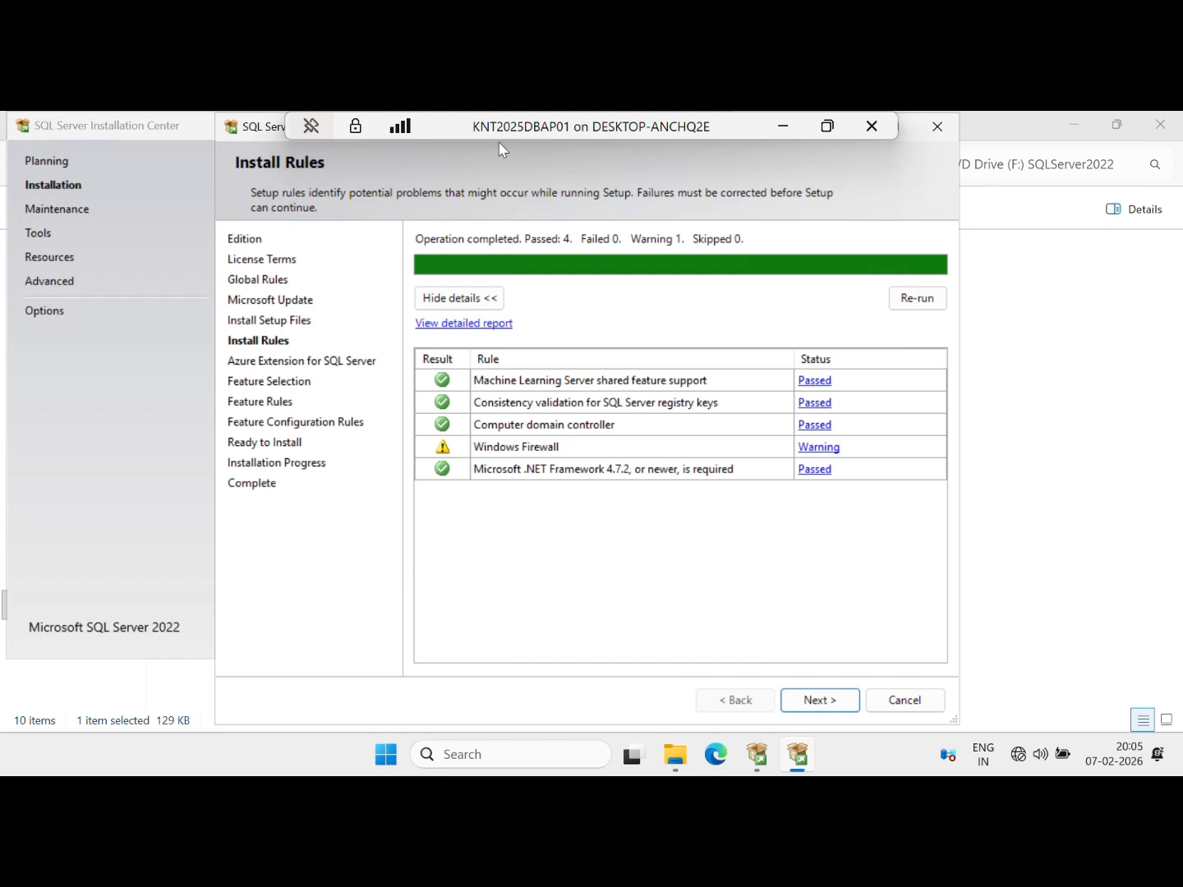
Continue past the install rules and exclude the Azure Extension for SQL Server from the installation.
key(Return)
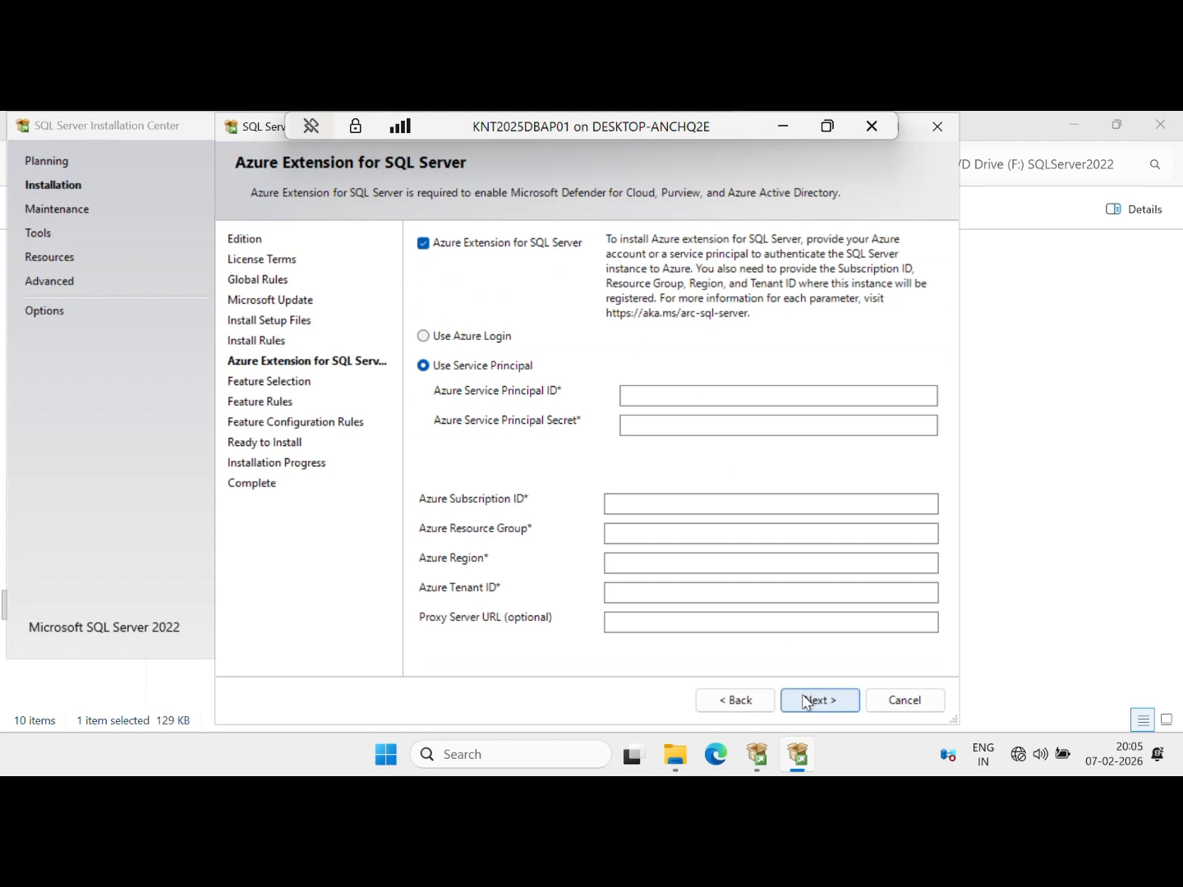
click(423, 242)
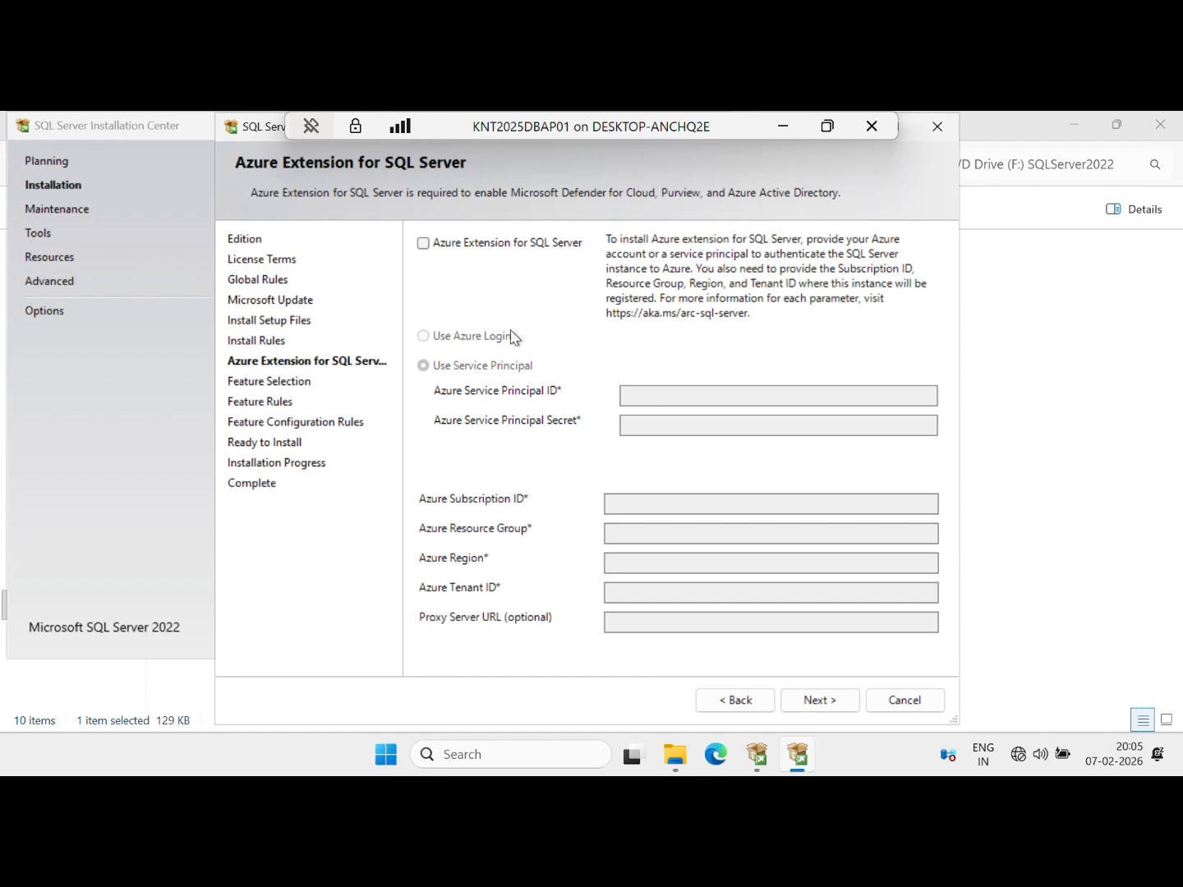
click(835, 702)
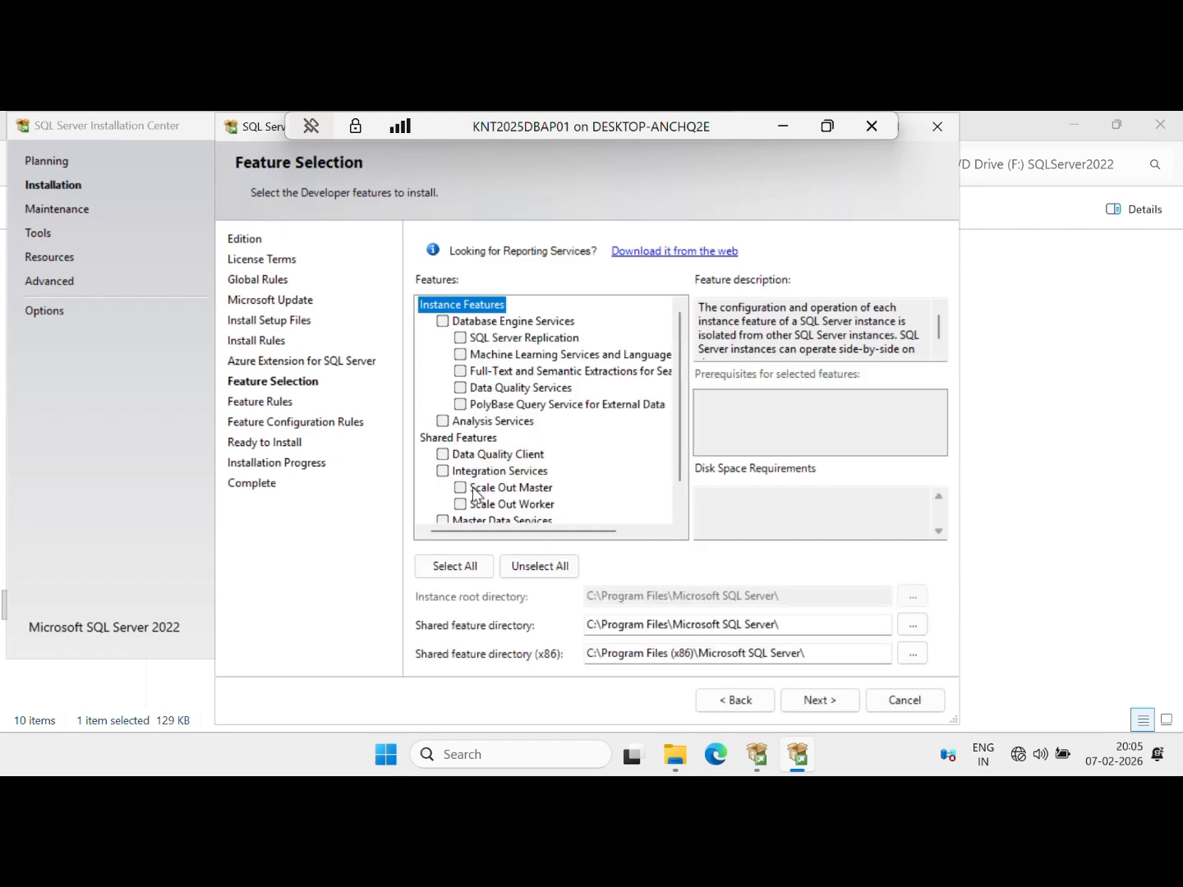
Select Database Engine Services, SQL Server Replication, Full-Text and Semantic Extractions, Data Quality Services, Data Quality Client and Master Data Services as features.
click(443, 322)
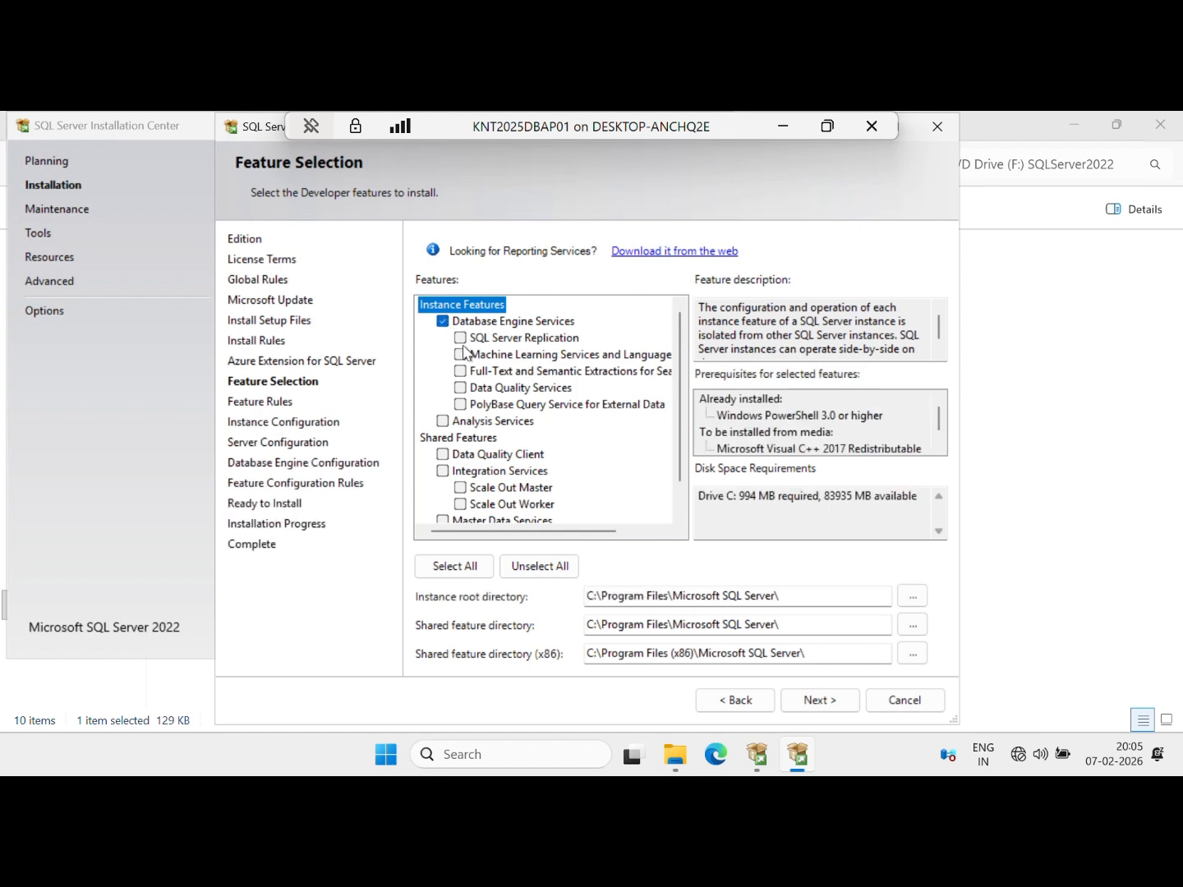
click(460, 337)
click(462, 371)
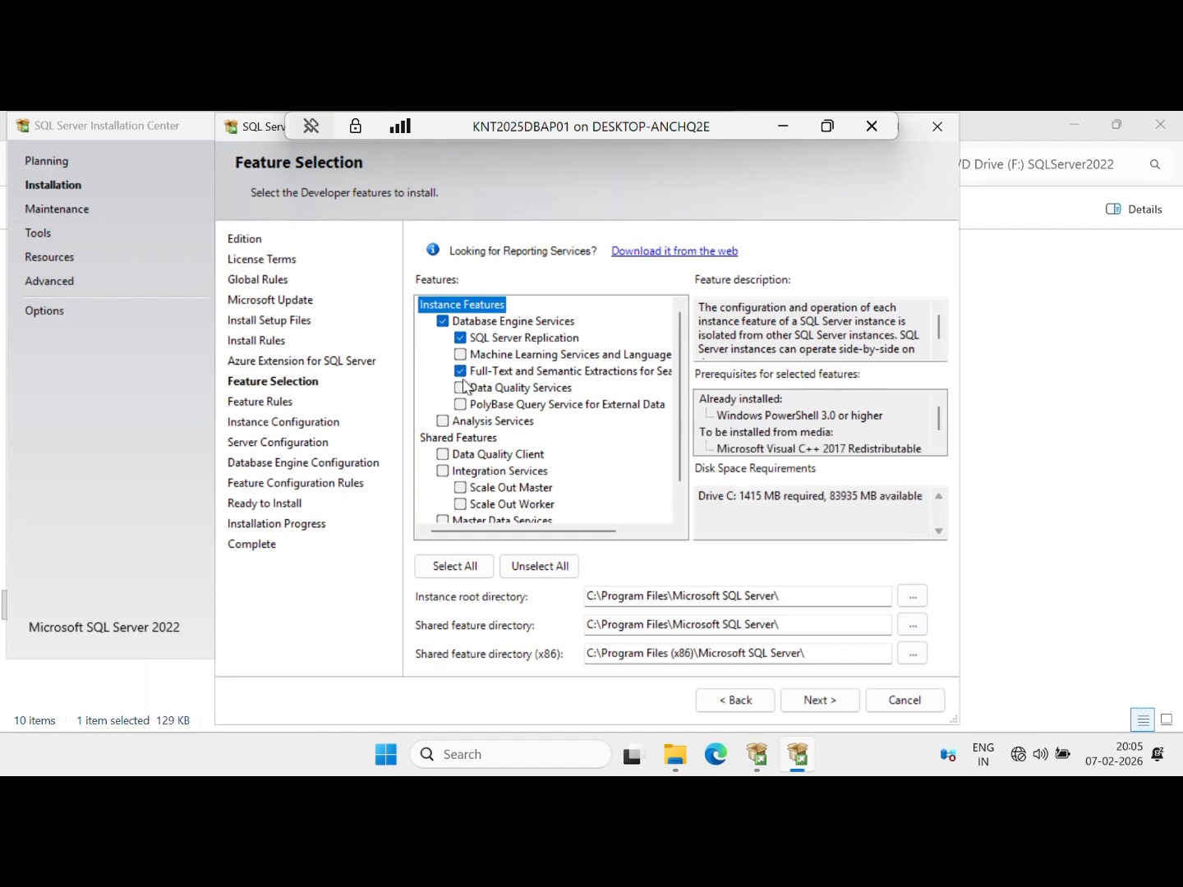
click(461, 371)
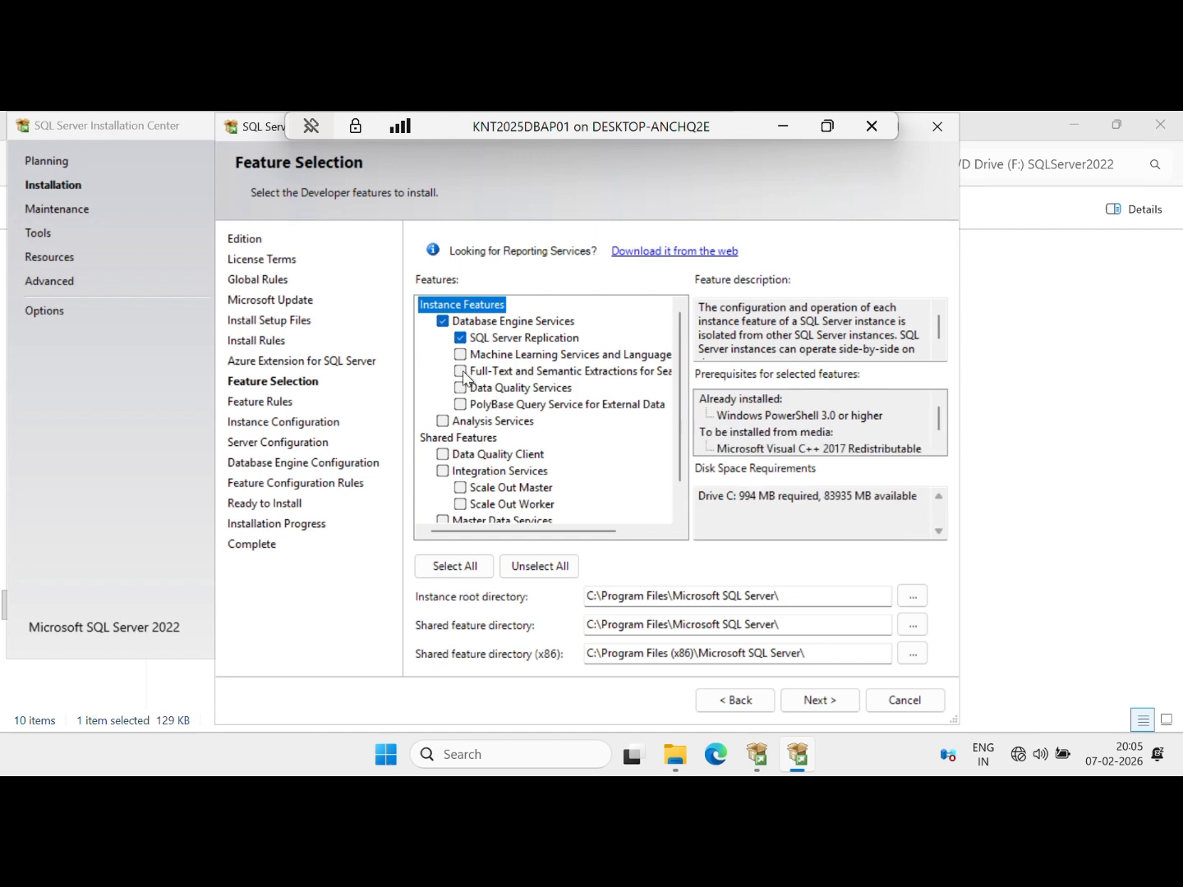
click(463, 373)
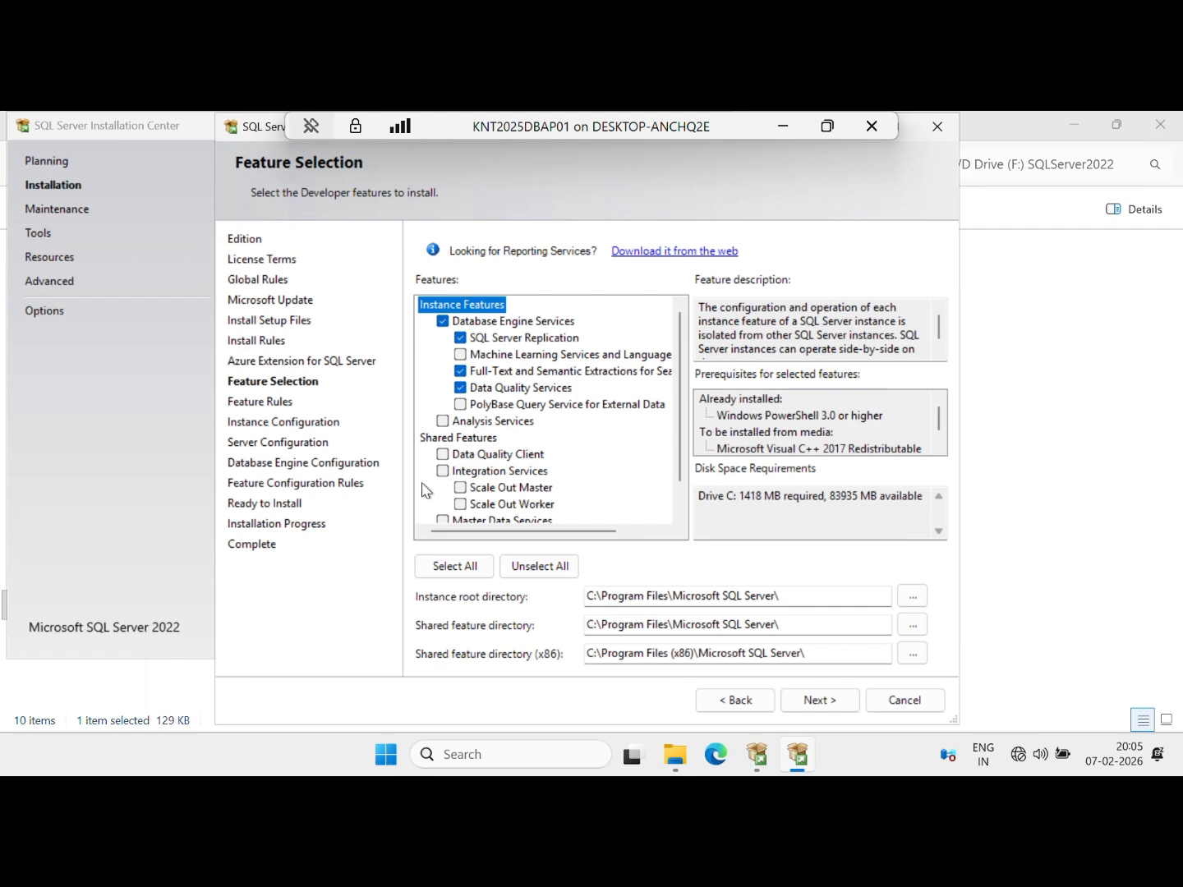
click(442, 456)
scroll(668, 500, down, 1)
click(442, 487)
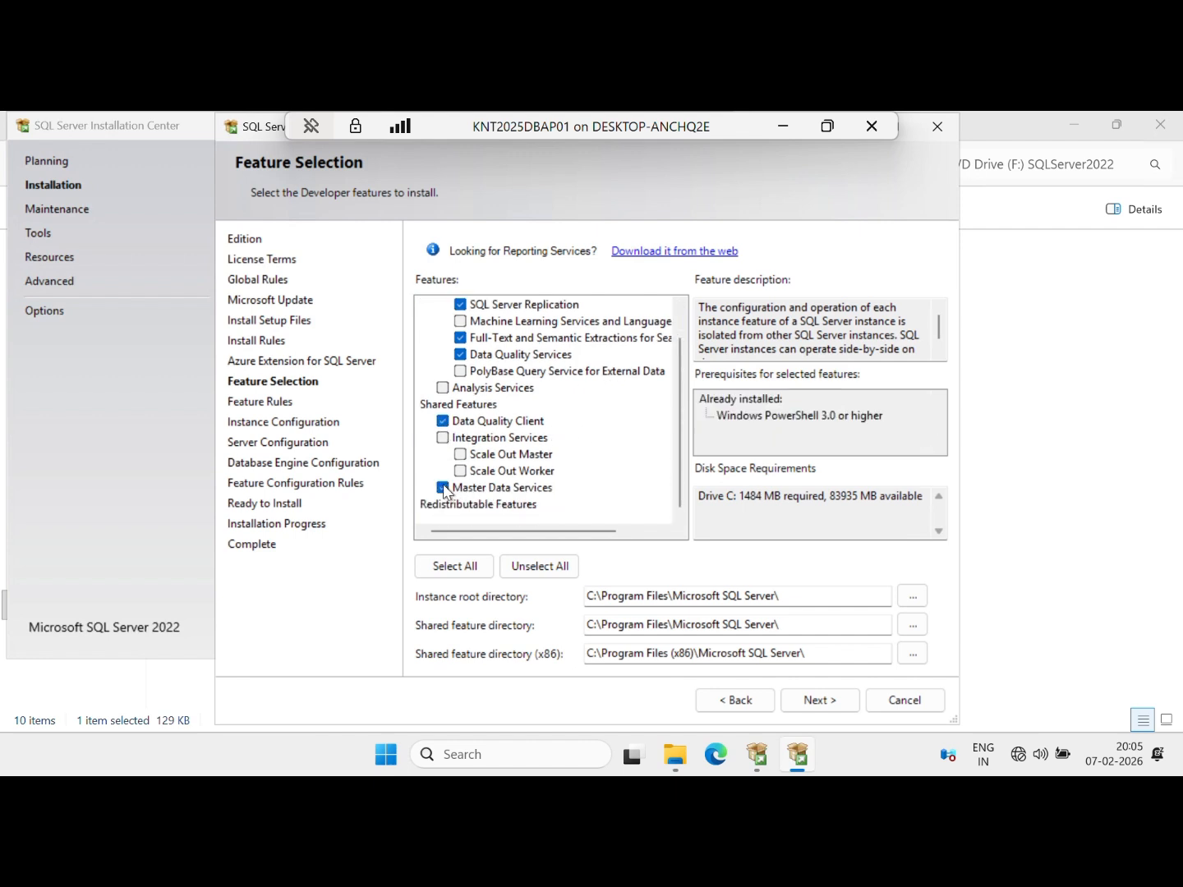
scroll(565, 456, up, 1)
scroll(566, 457, down, 1)
Set the instance root and both shared feature directories to drive E, and continue with the default instance MSSQLSERVER.
click(591, 595)
text(E)
drag(594, 623, 573, 654)
text(EE)
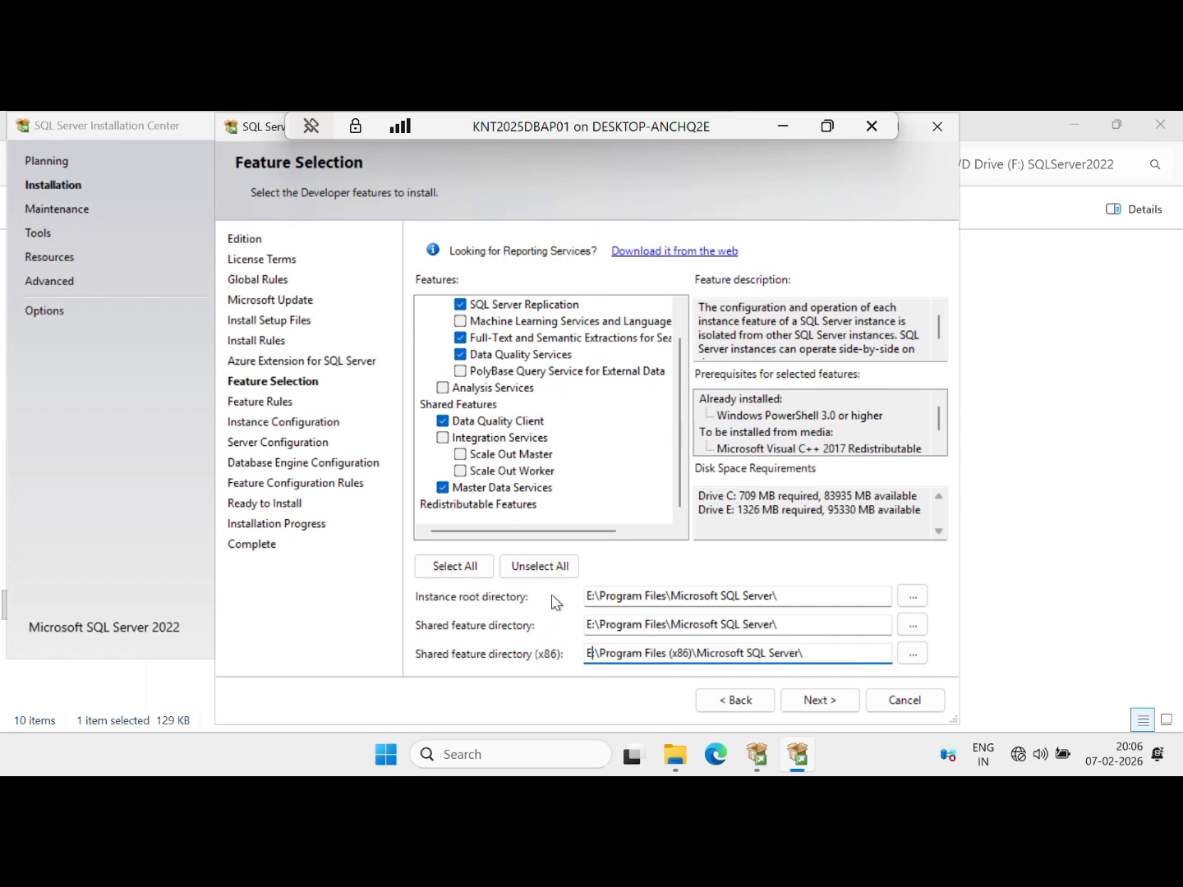
click(830, 703)
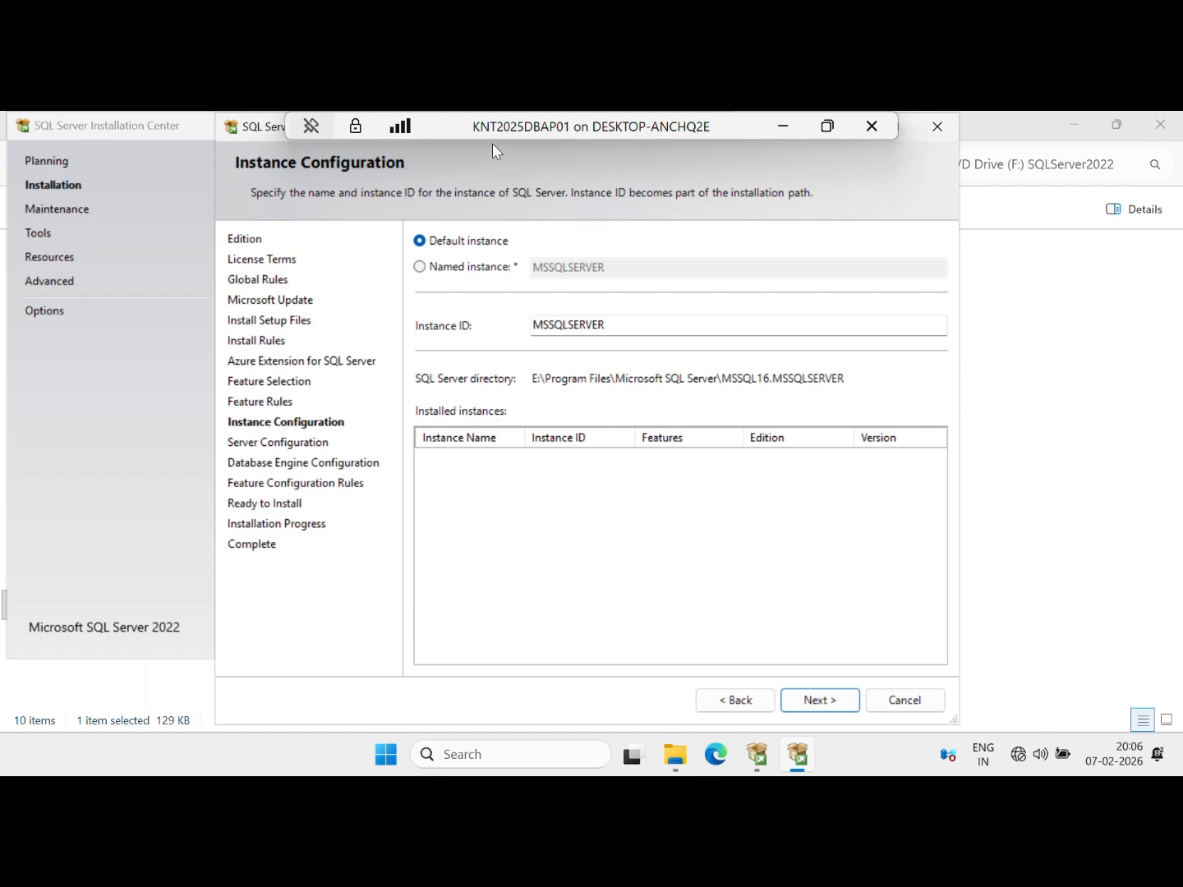
key(Return)
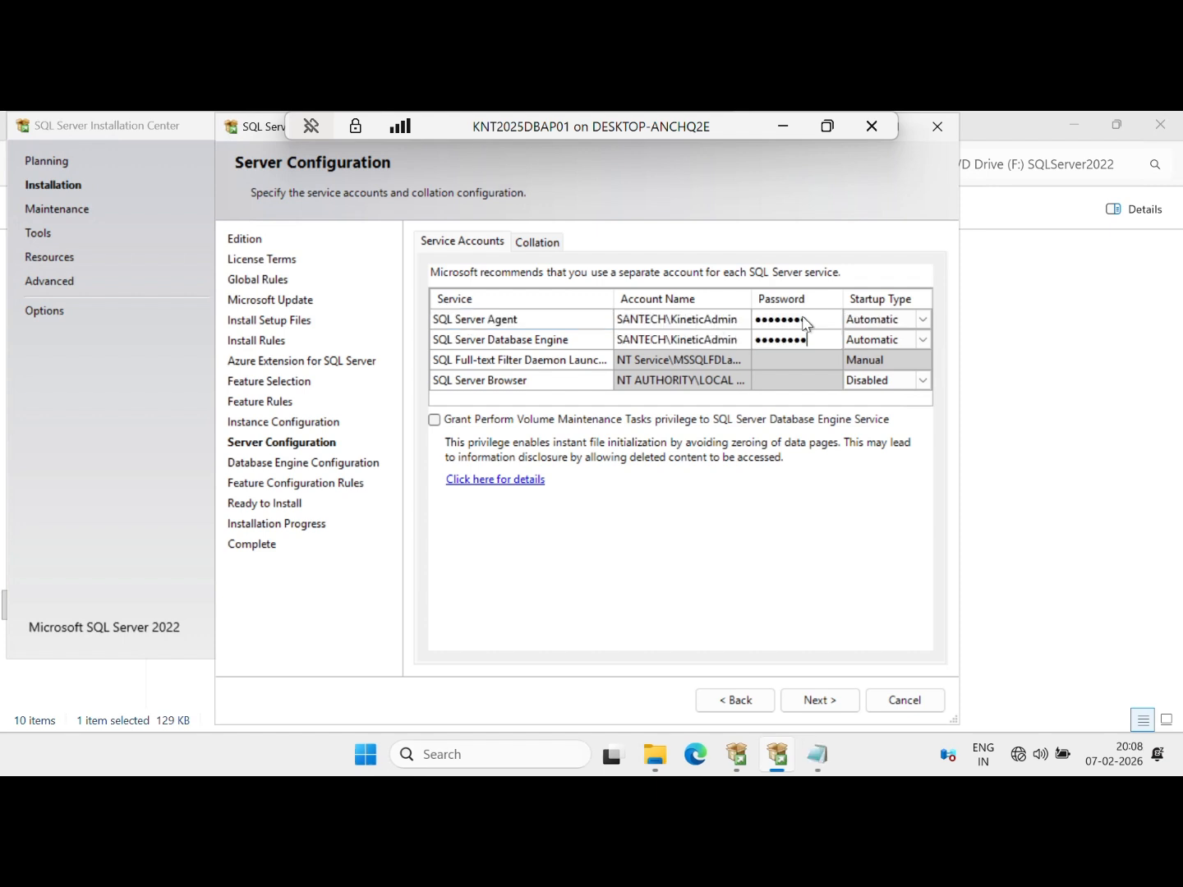
Grant the Perform Volume Maintenance Tasks privilege to the Database Engine service, and keep the default collation.
click(433, 423)
click(434, 420)
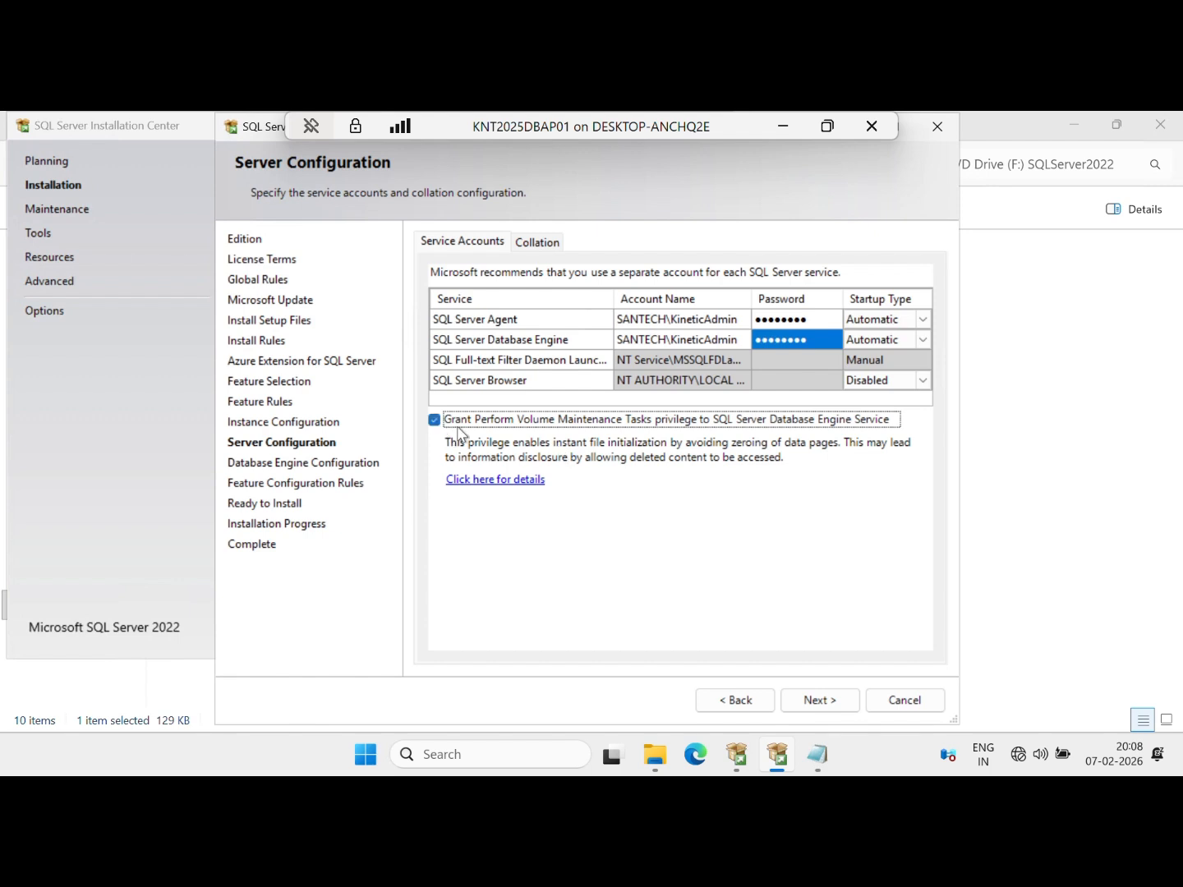
click(537, 237)
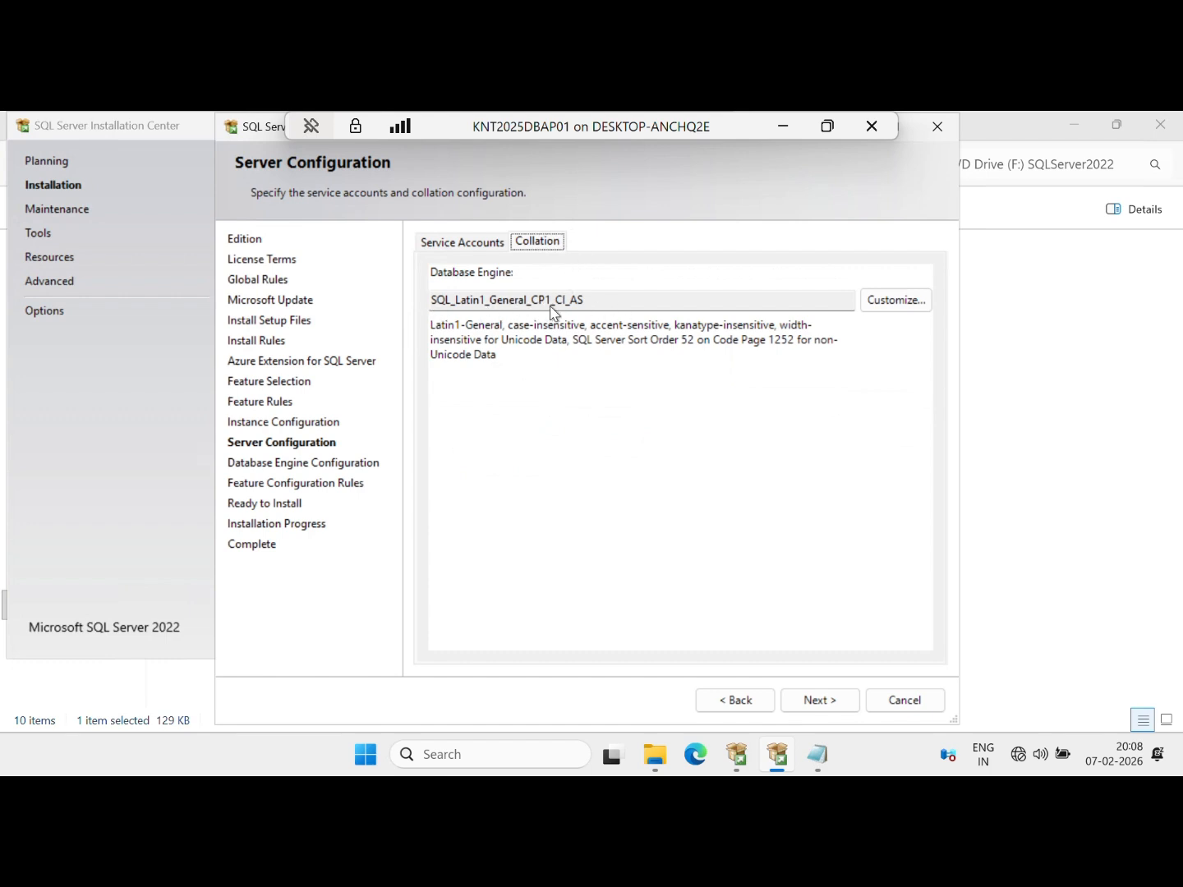
click(824, 699)
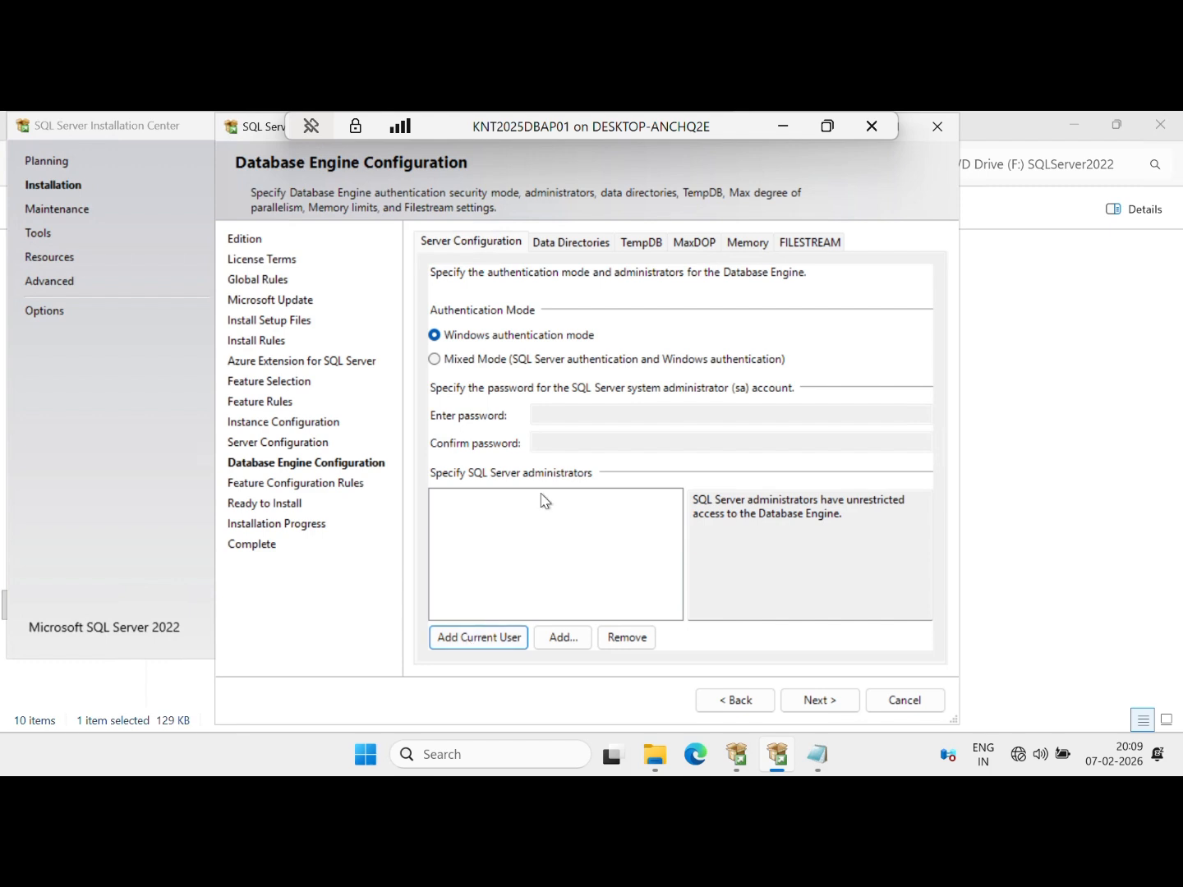
Set Mixed Mode authentication, adding the current user as SQL Server administrator and entering and confirming the sa account password.
click(433, 359)
click(478, 645)
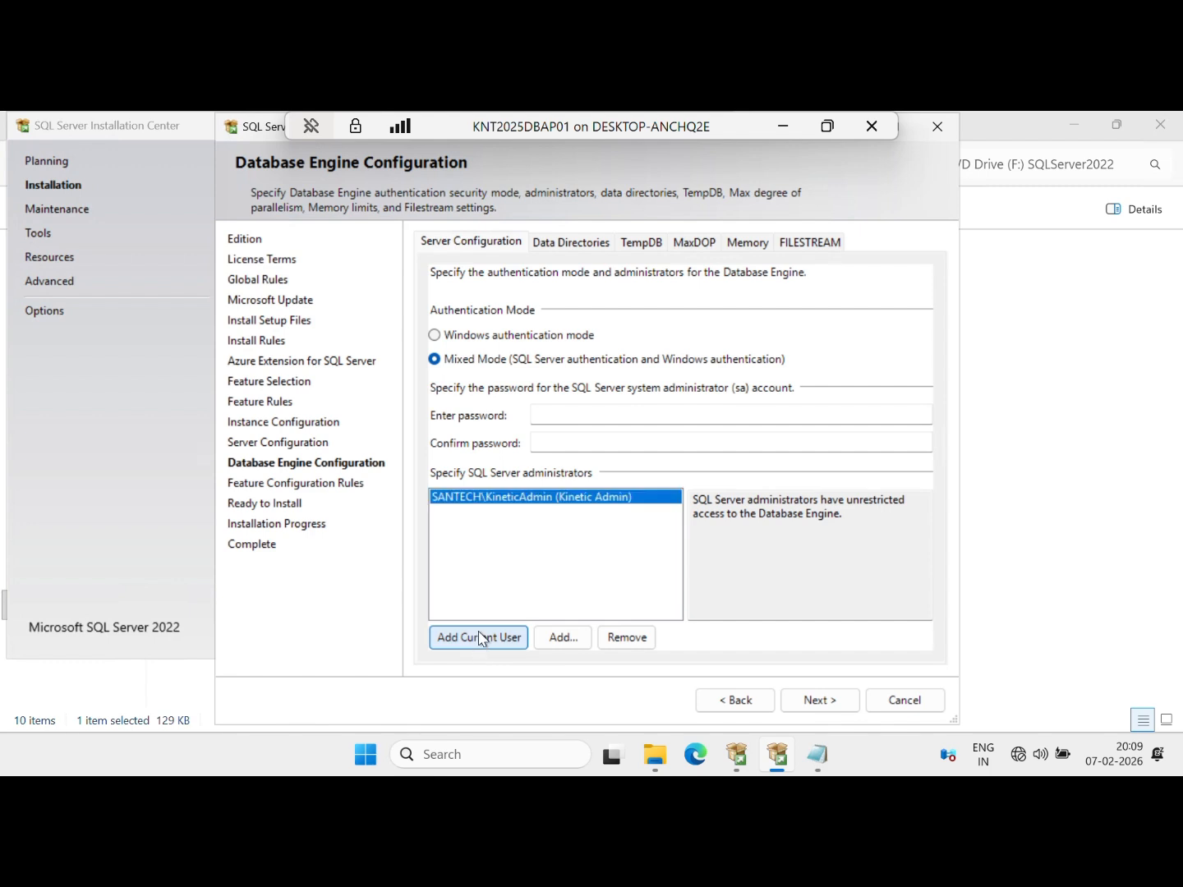
click(576, 420)
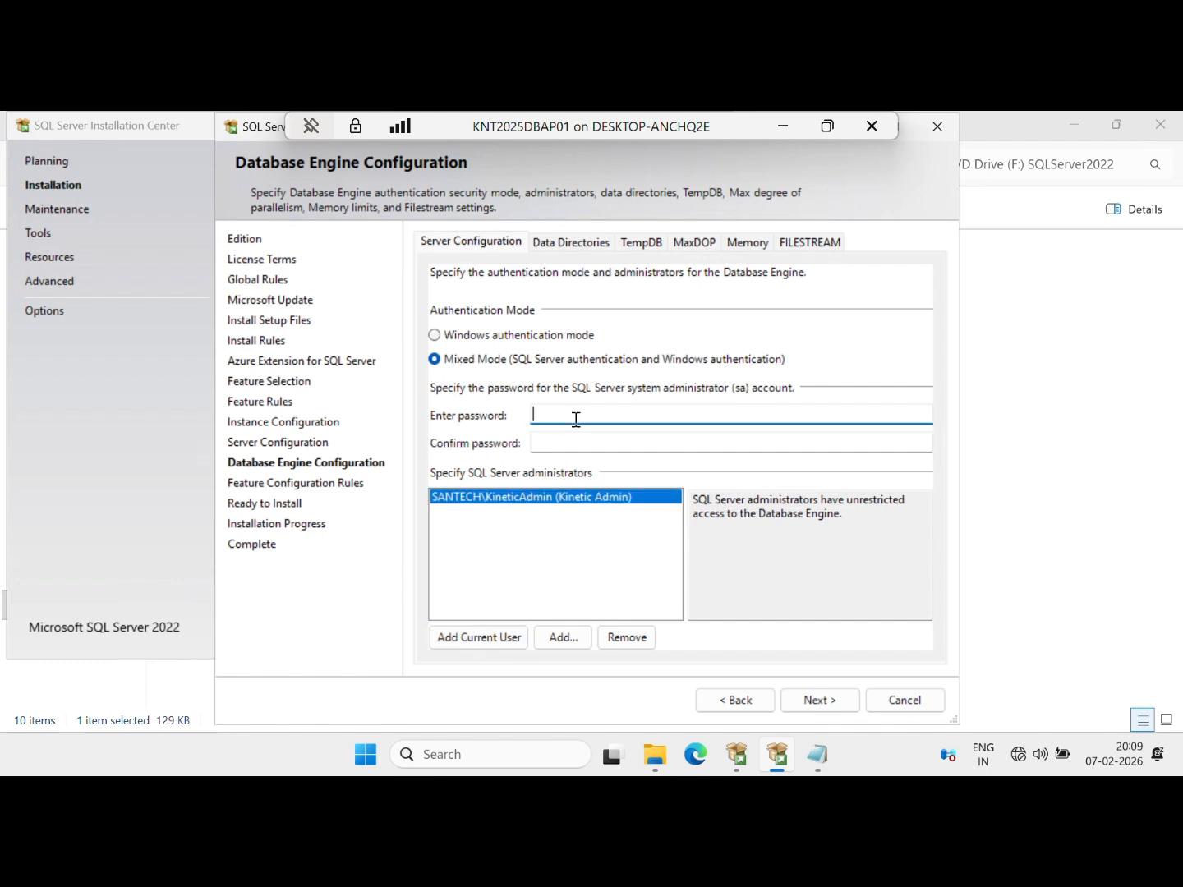
text(••••••••)
key(Tab)
text(••••••••)
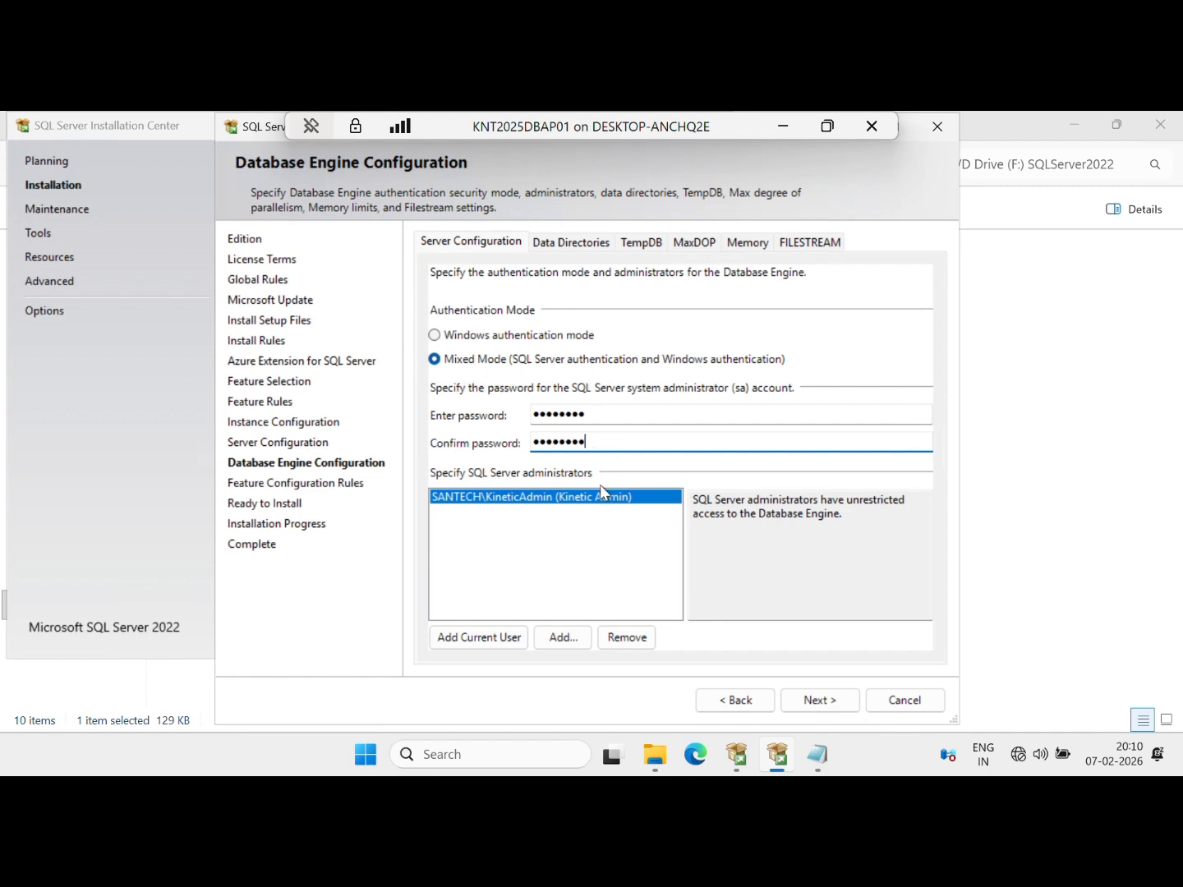
Raise the number of TempDB data files and open the maximum degree of parallelism settings.
click(564, 244)
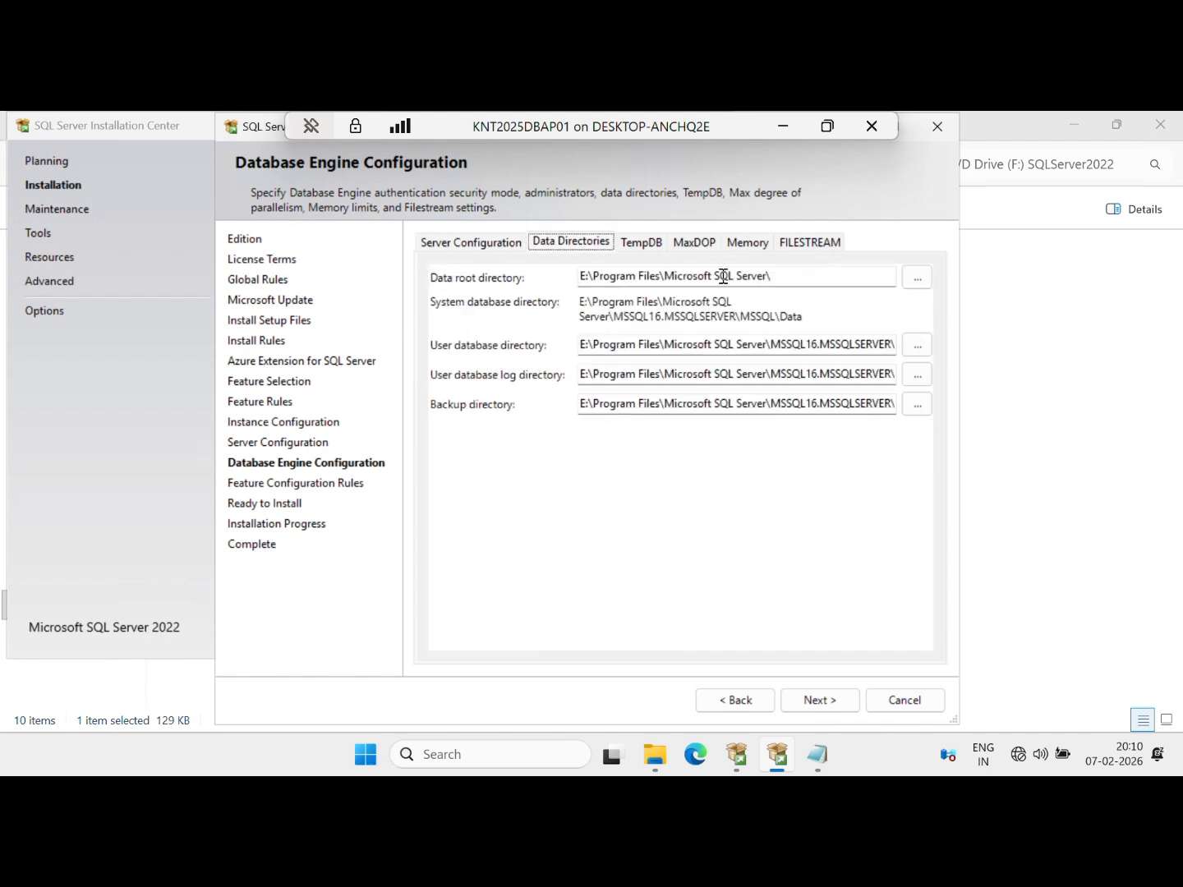
click(643, 242)
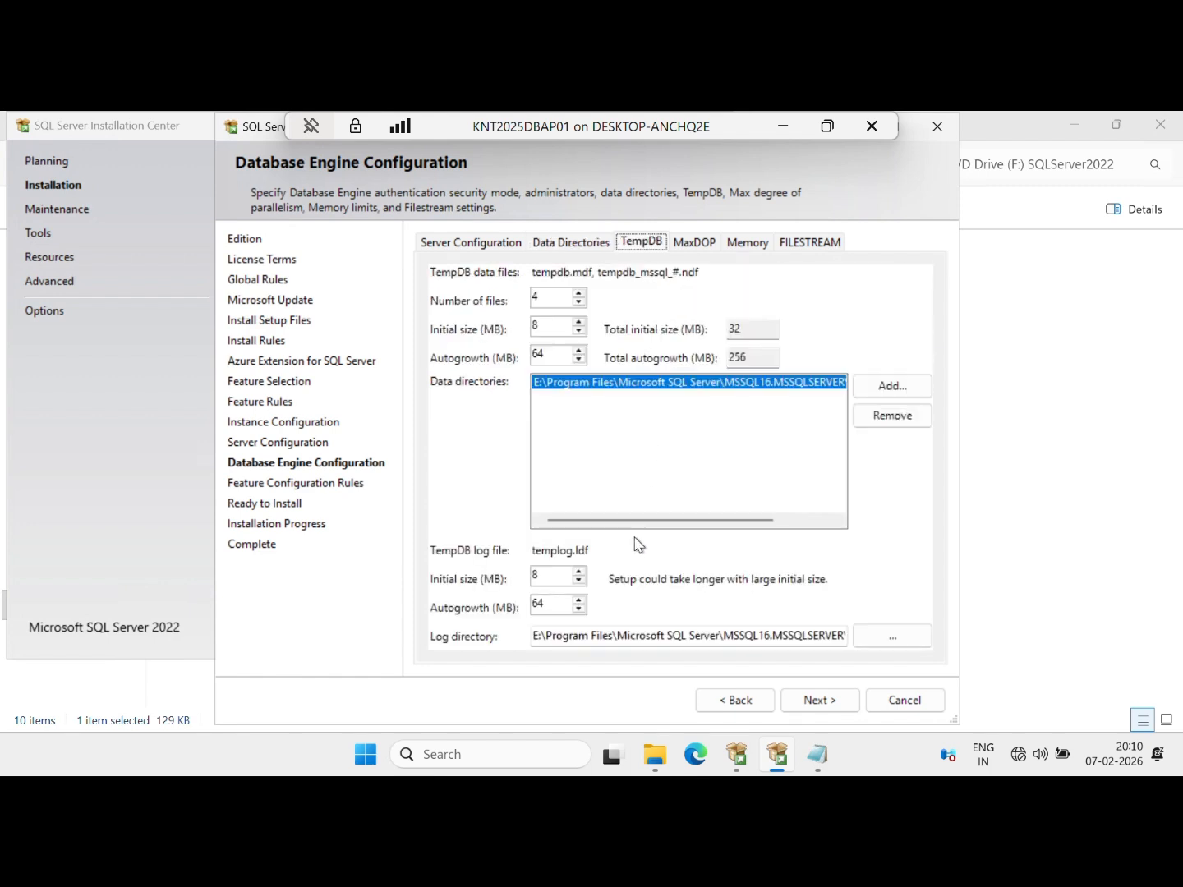
click(579, 292)
click(579, 293)
click(580, 293)
click(580, 293)
click(696, 243)
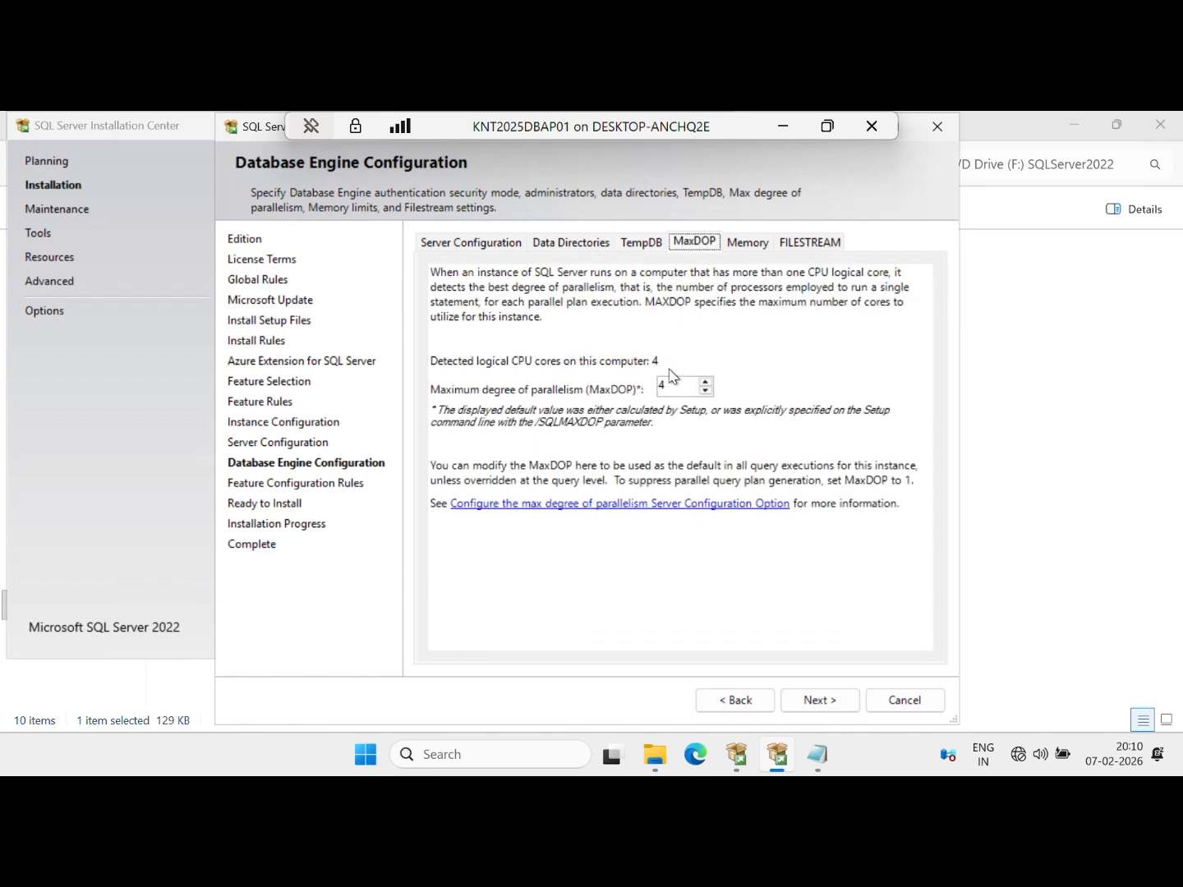
Choose the recommended memory option with a maximum server memory of 8096 MB, accept the memory configuration, and continue to the installation summary.
click(743, 240)
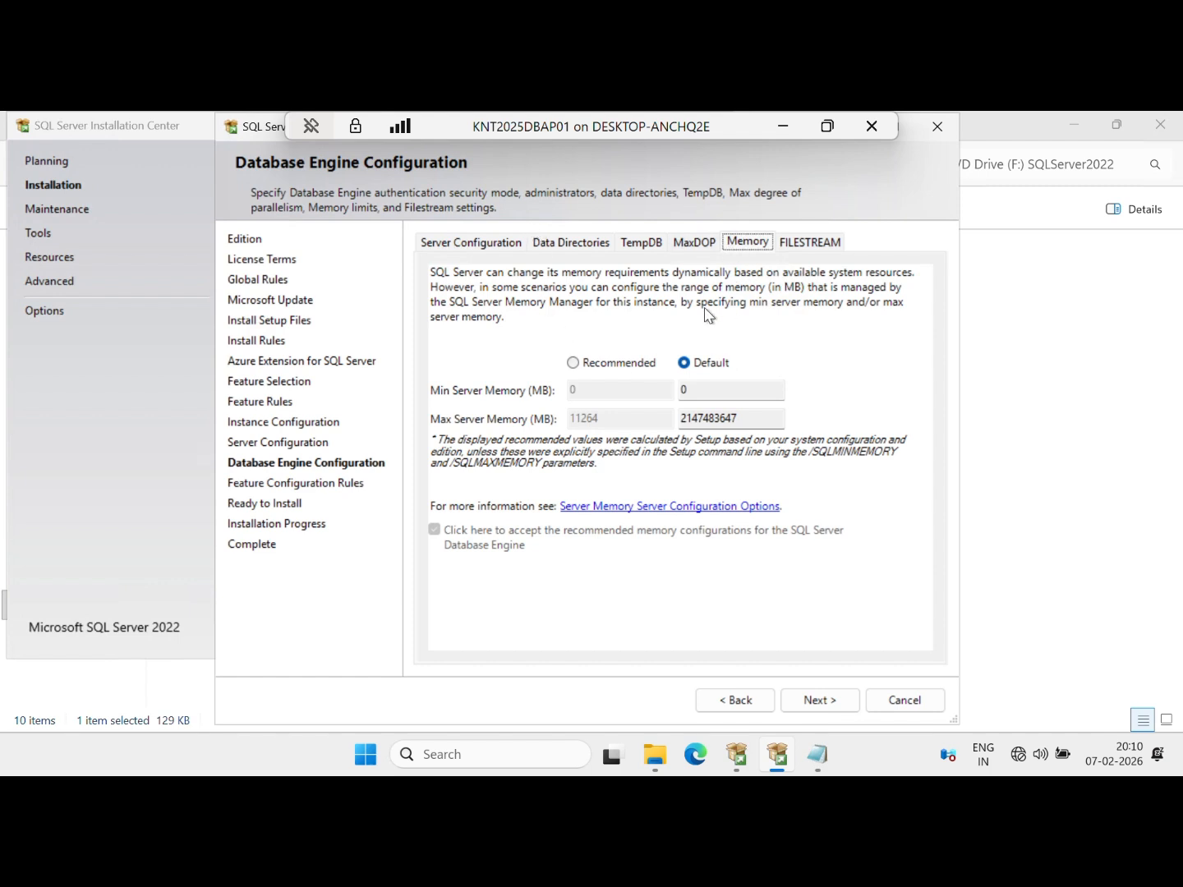
click(573, 362)
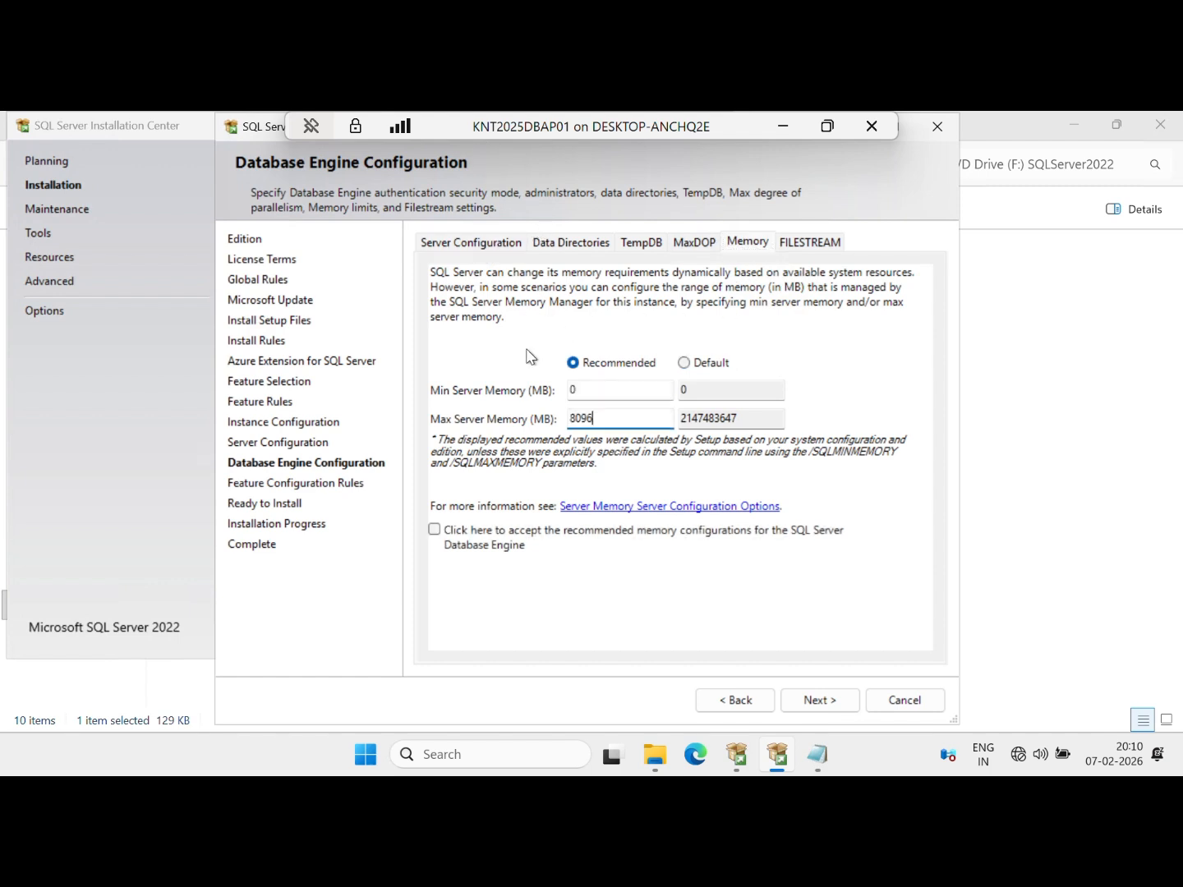
click(435, 529)
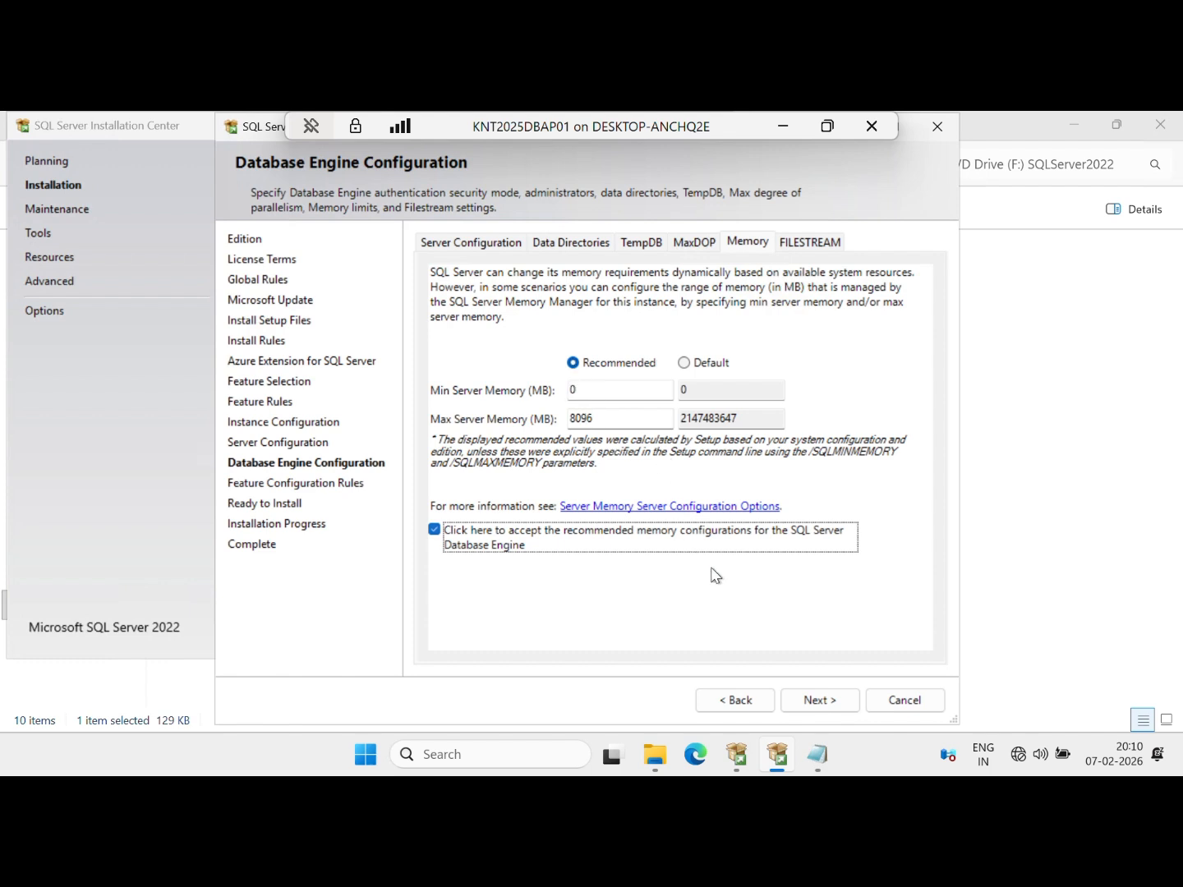
click(818, 700)
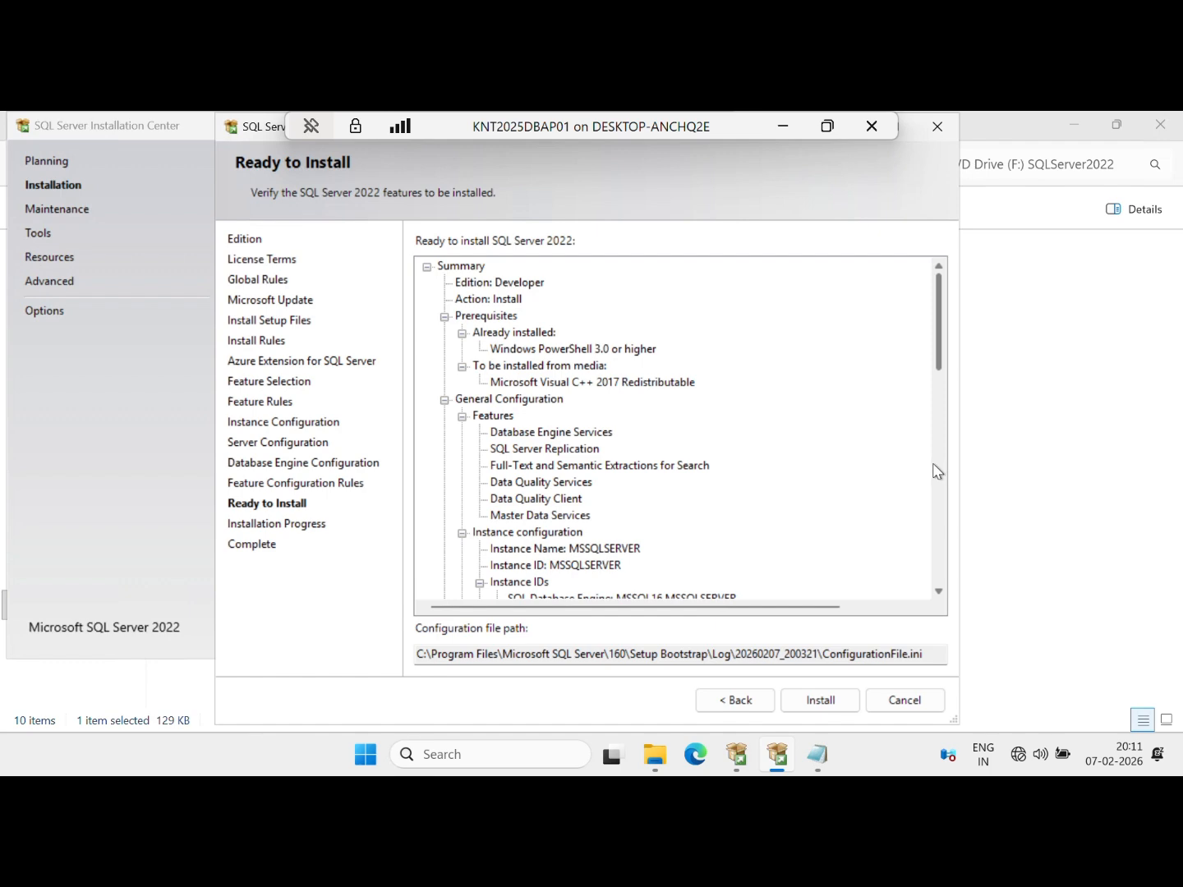
Review the summary of features and configuration settings, and start the SQL Server 2022 installation.
drag(937, 360, 940, 587)
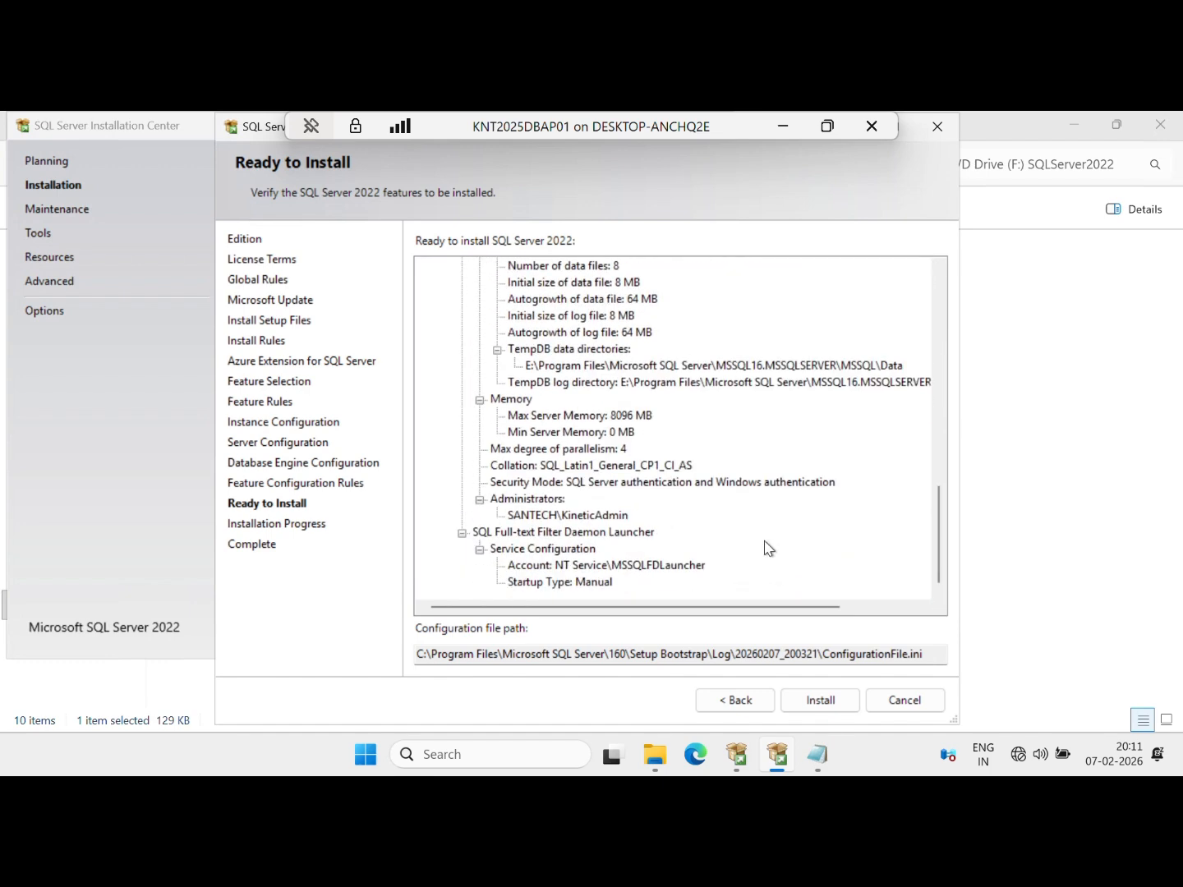
scroll(765, 548, up, 1)
scroll(765, 548, up, 12)
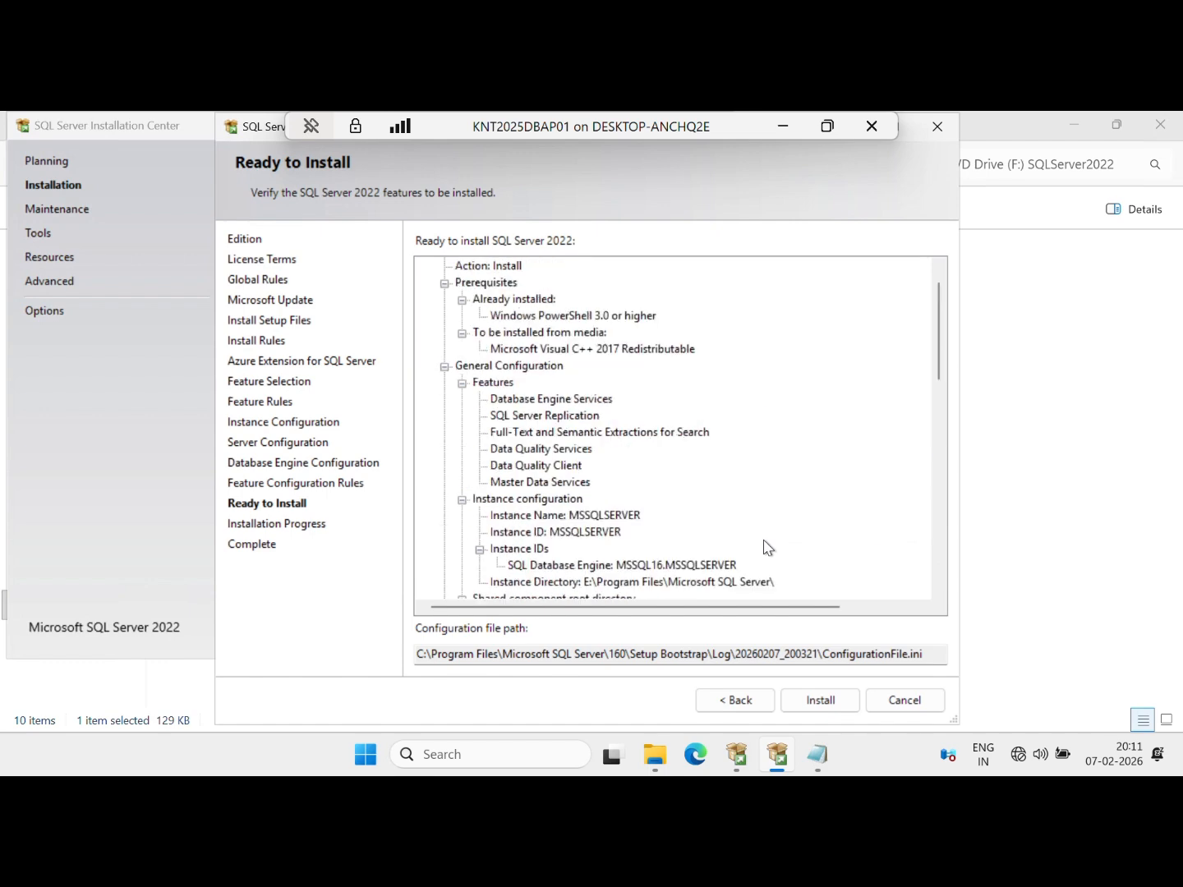
scroll(766, 548, down, 14)
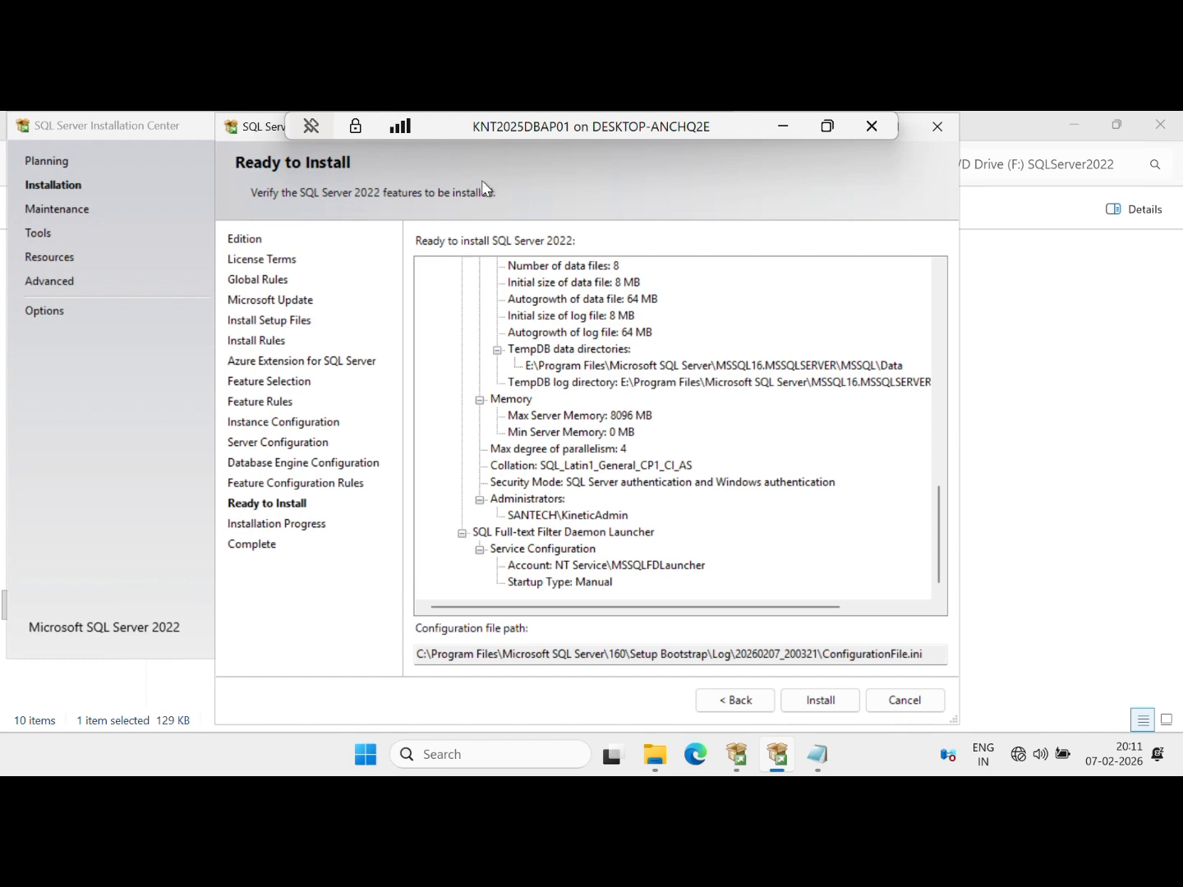
click(822, 699)
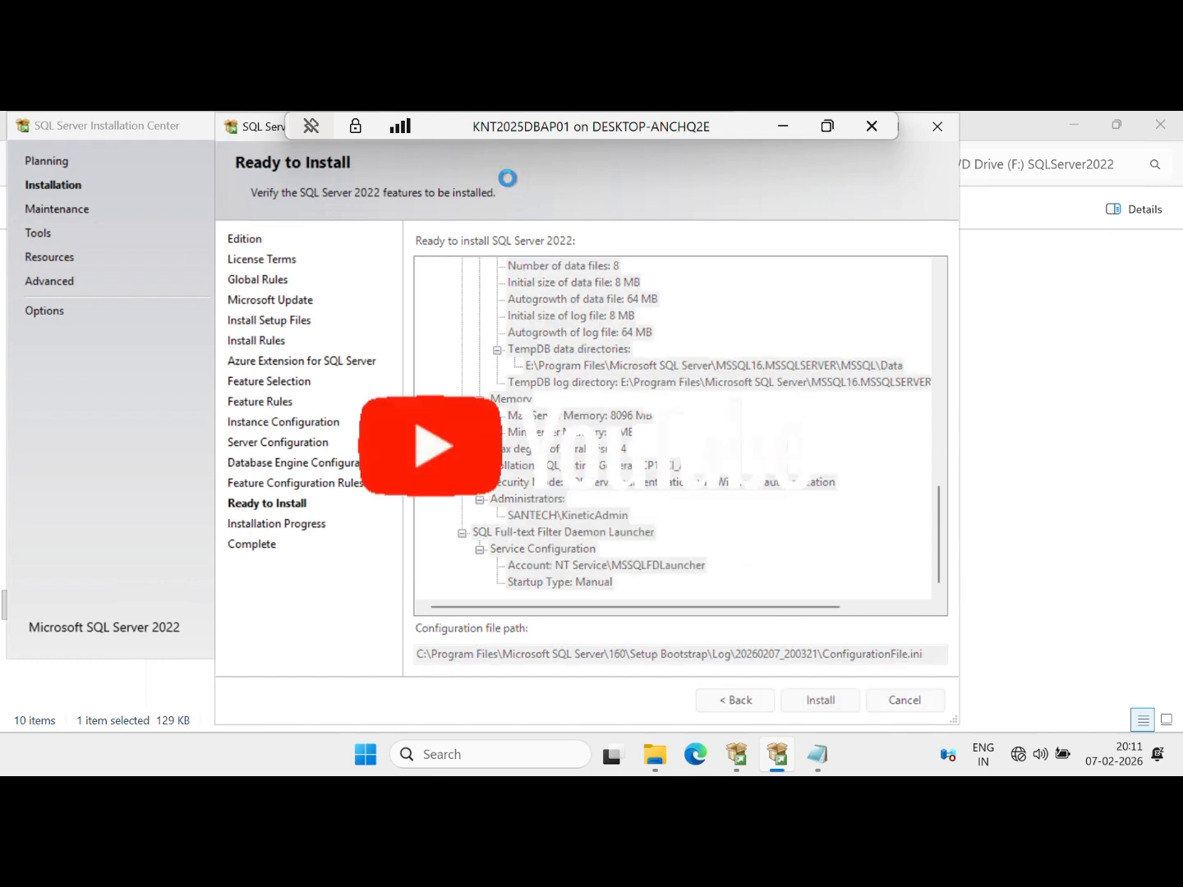